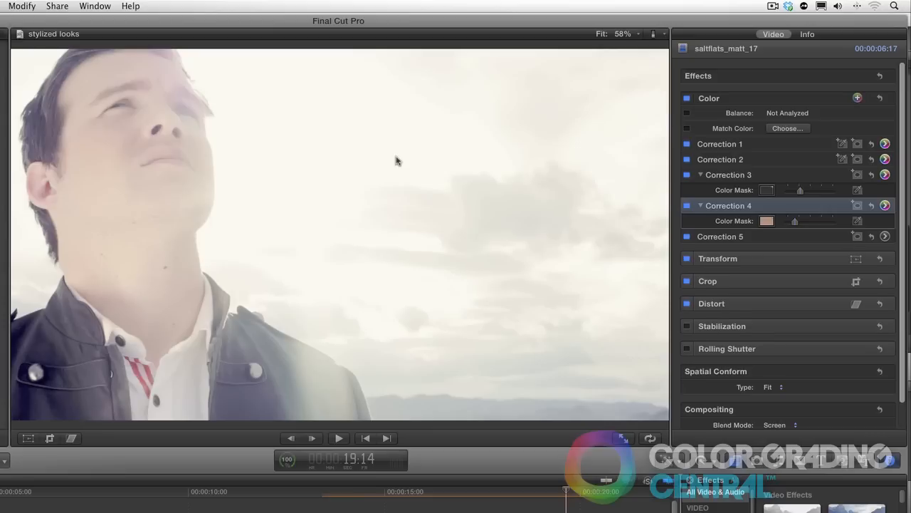
Add a color mask sampled from the man's skin to Correction 5, plus a shape mask with a squarer outline.
left_click(99, 205)
left_click_drag(105, 197, 129, 153)
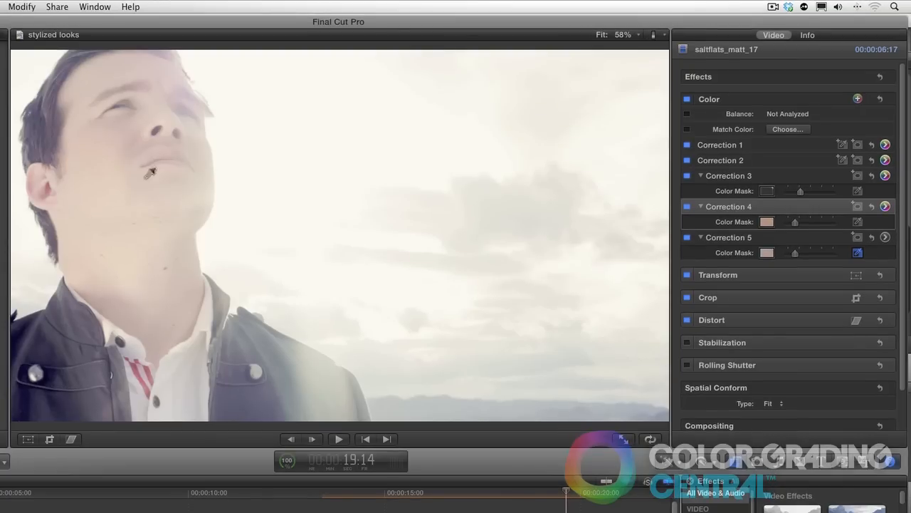
left_click(857, 237)
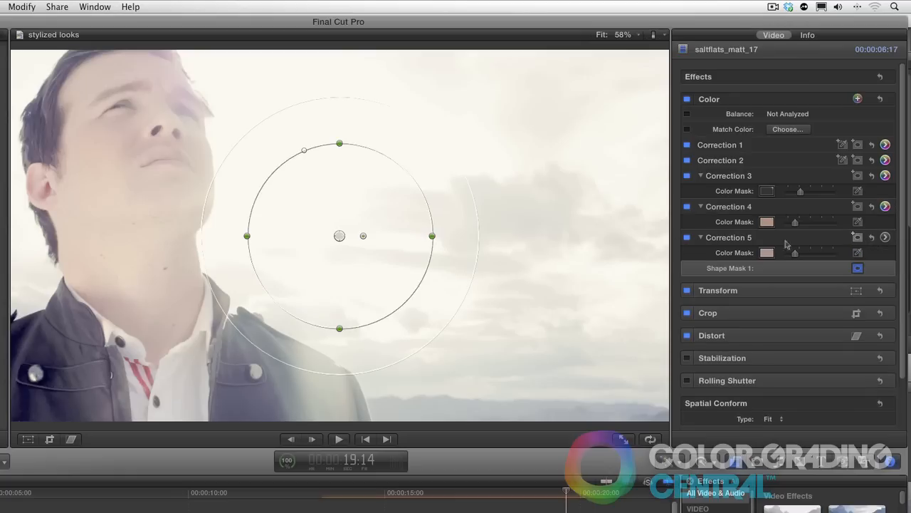
left_click_drag(304, 150, 266, 151)
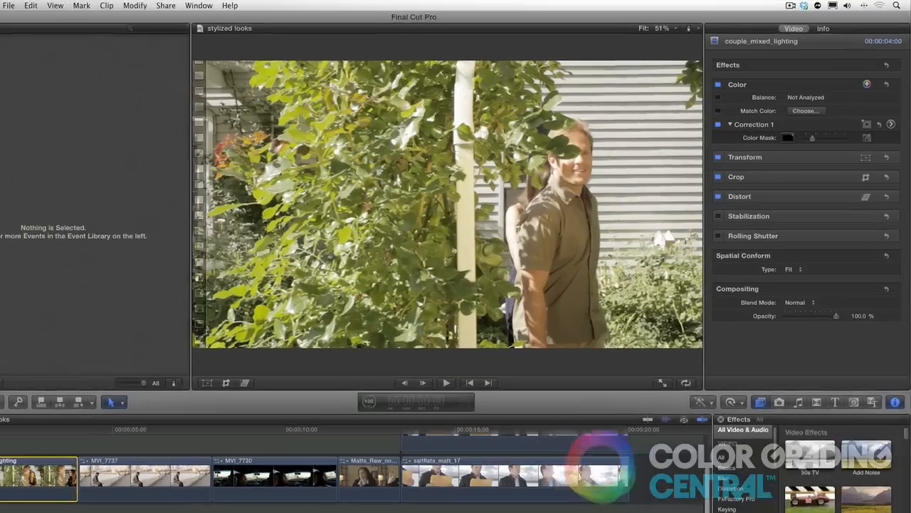
Try pulling Correction 1's midtones on couple_mixed_lighting to 57° at -18%, and reset the color adjustment.
key("space")
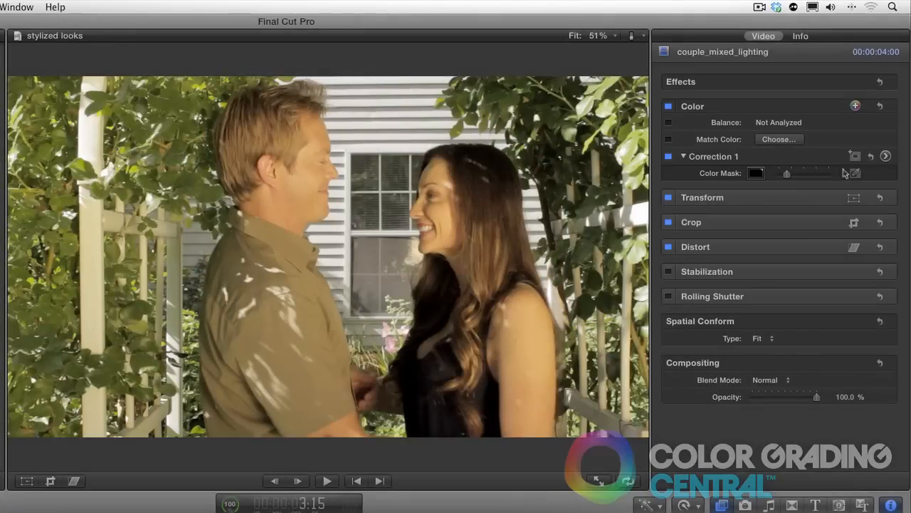
left_click(886, 156)
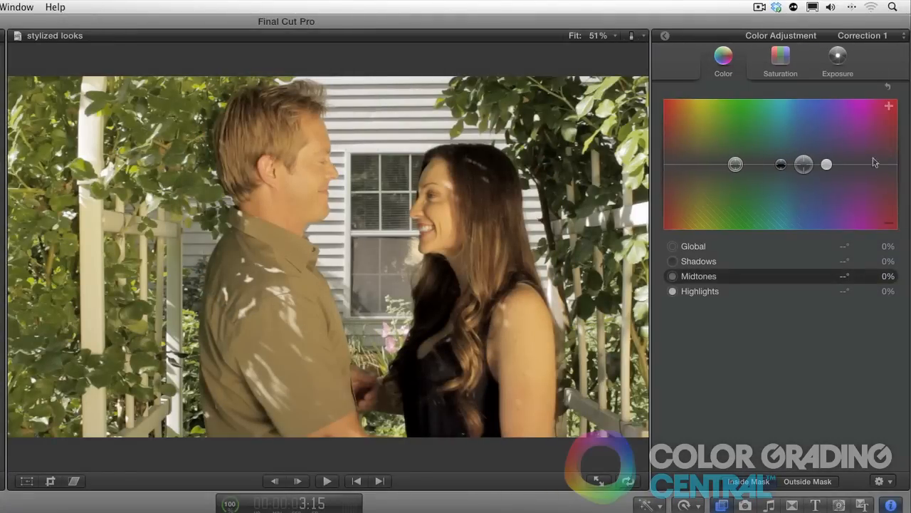
left_click_drag(804, 165, 701, 166)
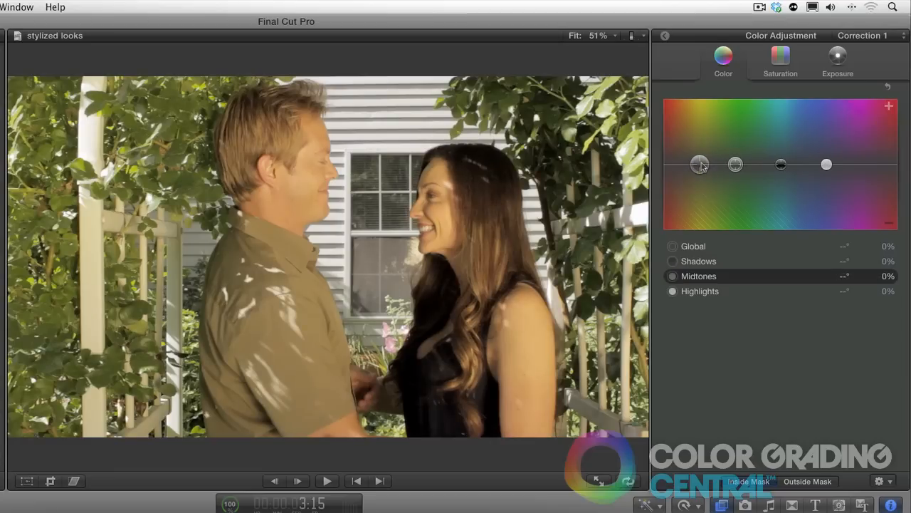
mouse_move(701, 165)
left_mouse_down()
mouse_move(702, 186)
mouse_move(703, 178)
left_mouse_up()
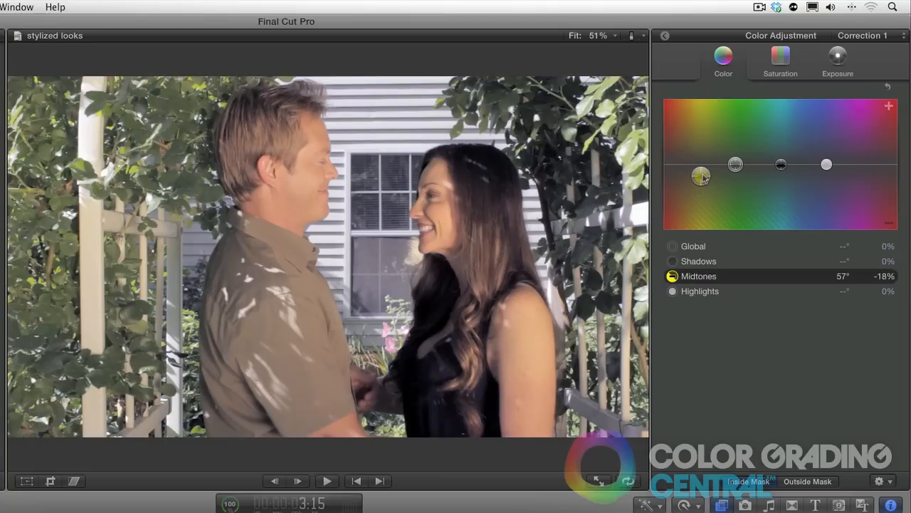
left_click(888, 86)
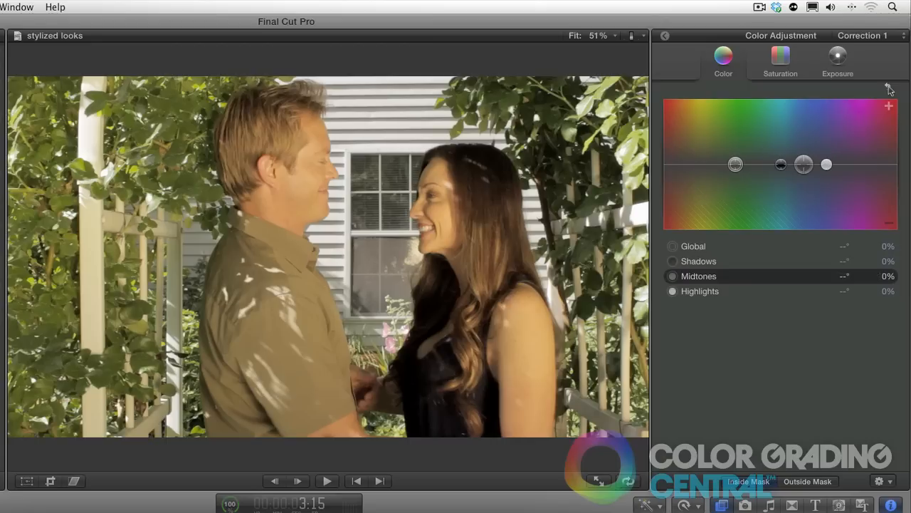
left_click(666, 36)
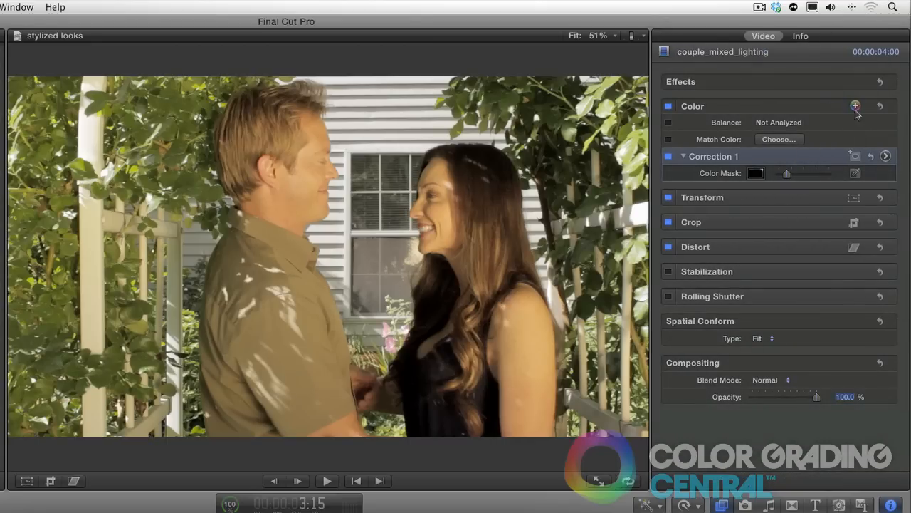
Add a second color correction to couple_mixed_lighting and give it a color mask.
left_click(855, 107)
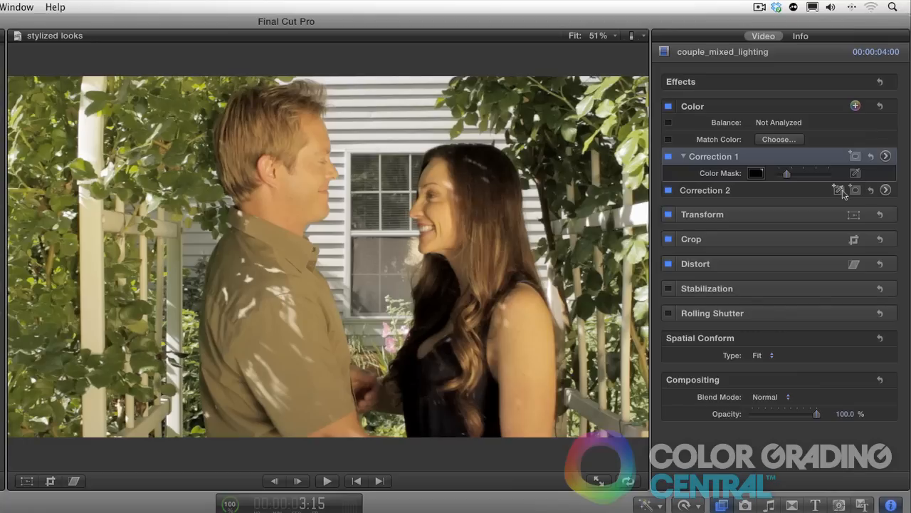
left_click(855, 190)
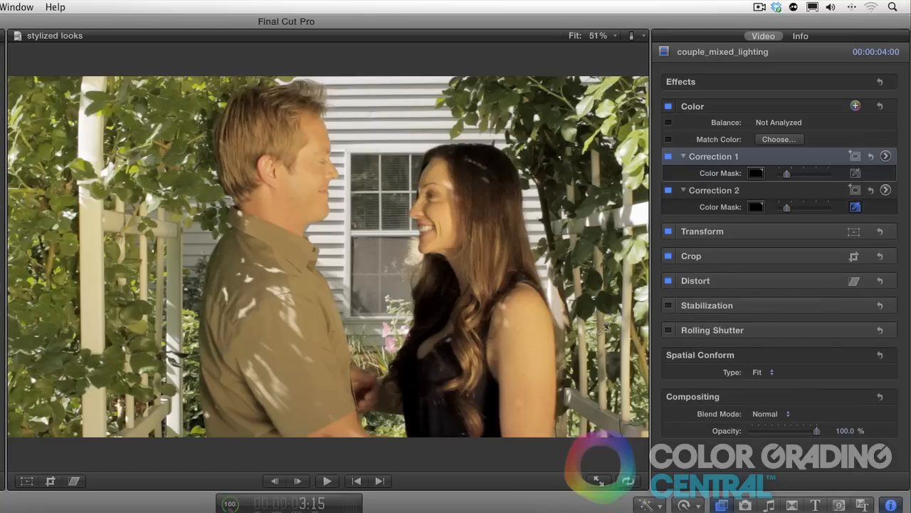
Try sampling the woman's arm and other picture areas for Correction 2's color mask, and reset the mask.
left_click(527, 360)
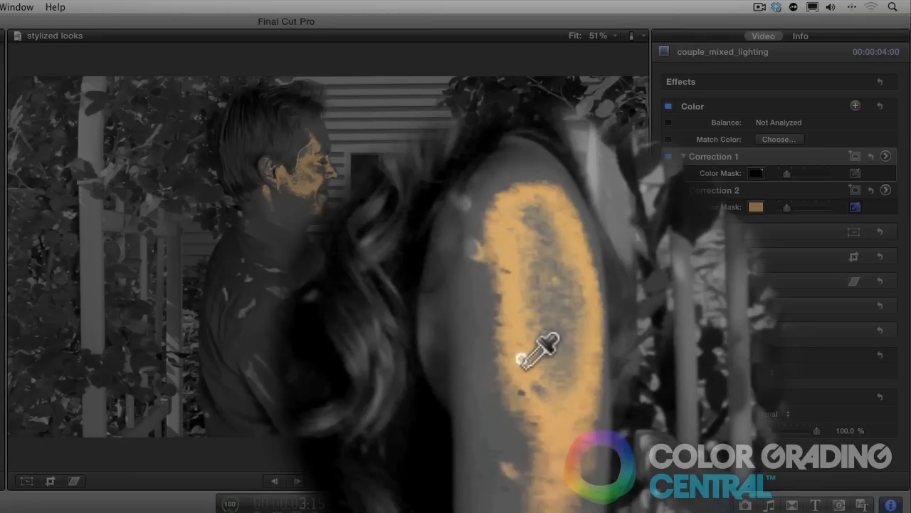
left_click_drag(520, 361, 540, 369)
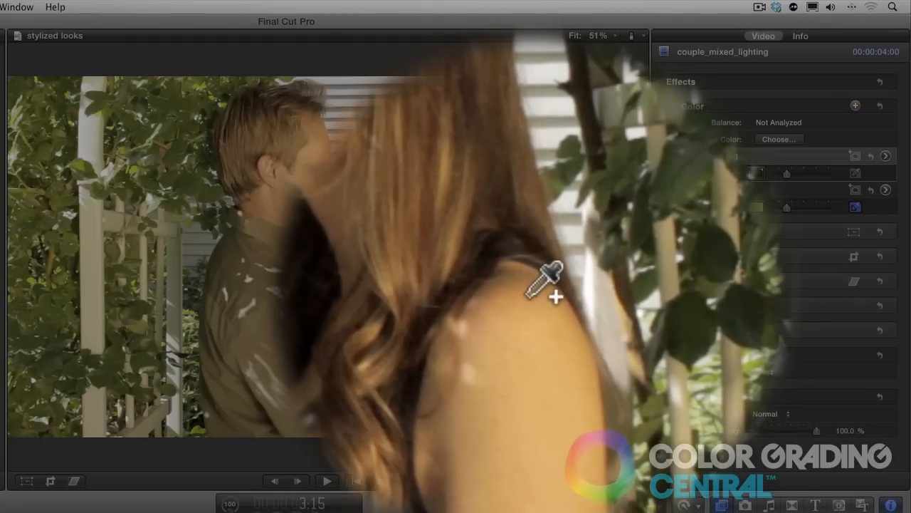
left_click_drag(556, 295, 552, 291)
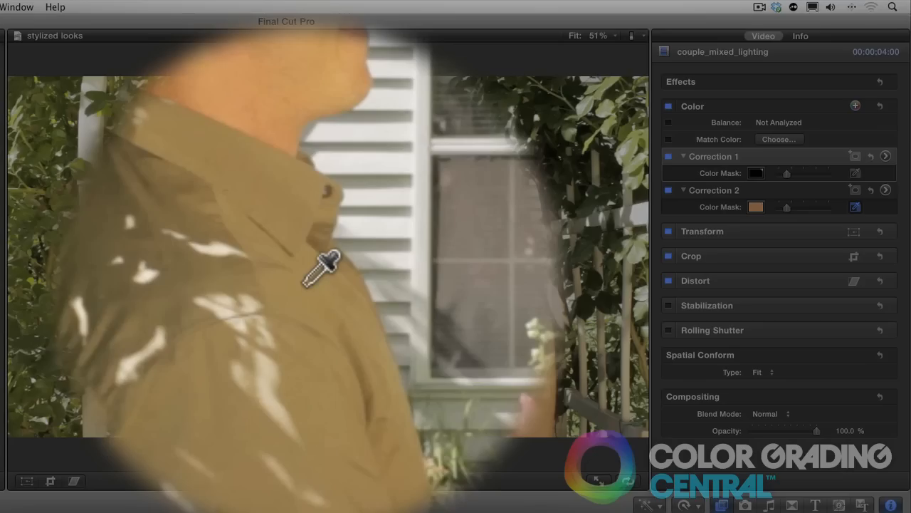
mouse_move(305, 283)
left_mouse_down()
mouse_move(297, 279)
mouse_move(315, 290)
mouse_move(307, 283)
left_mouse_up()
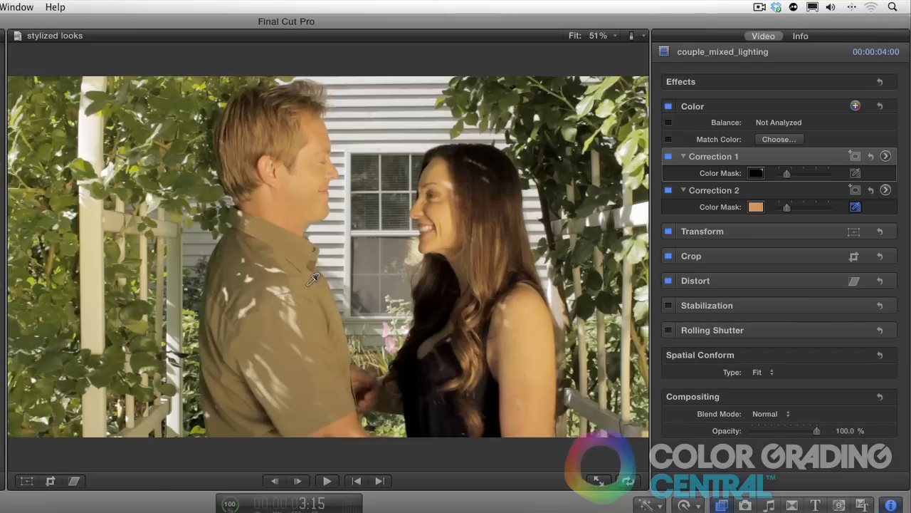
left_click(639, 425)
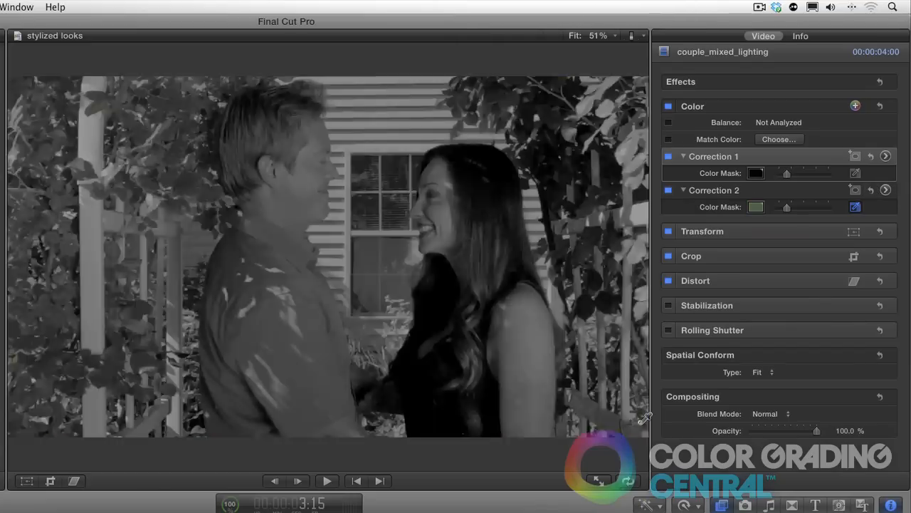
left_click(870, 191)
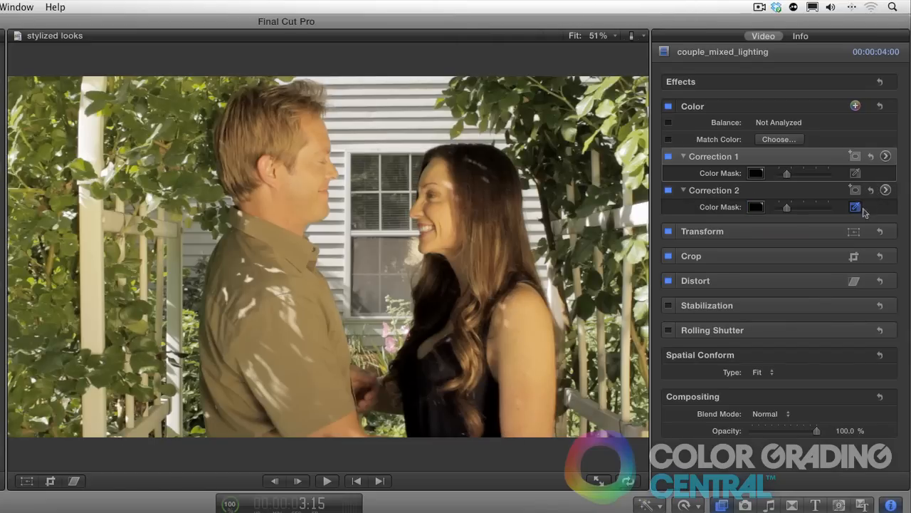
Sample the skin on the woman's upper arm for Correction 2's color mask and add the man's jaw to the selection.
left_click(856, 207)
left_click_drag(519, 314, 515, 319)
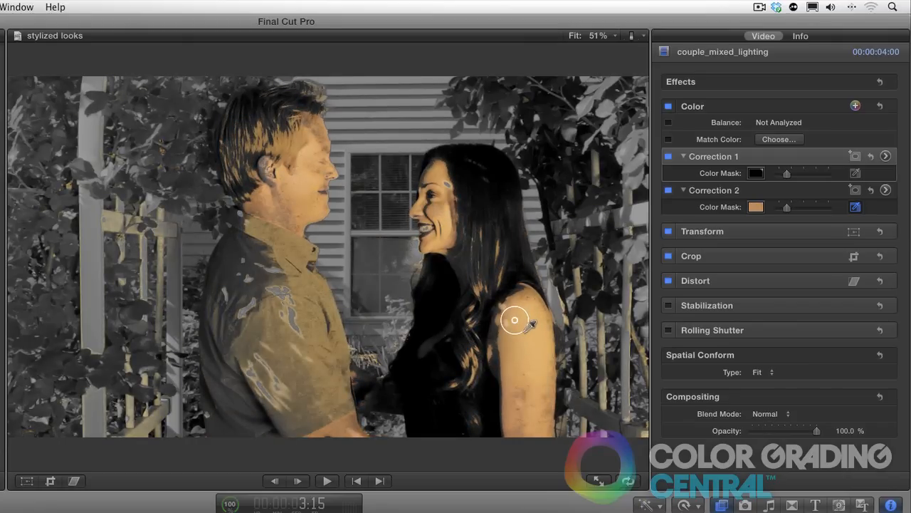
left_click_drag(515, 319, 514, 320)
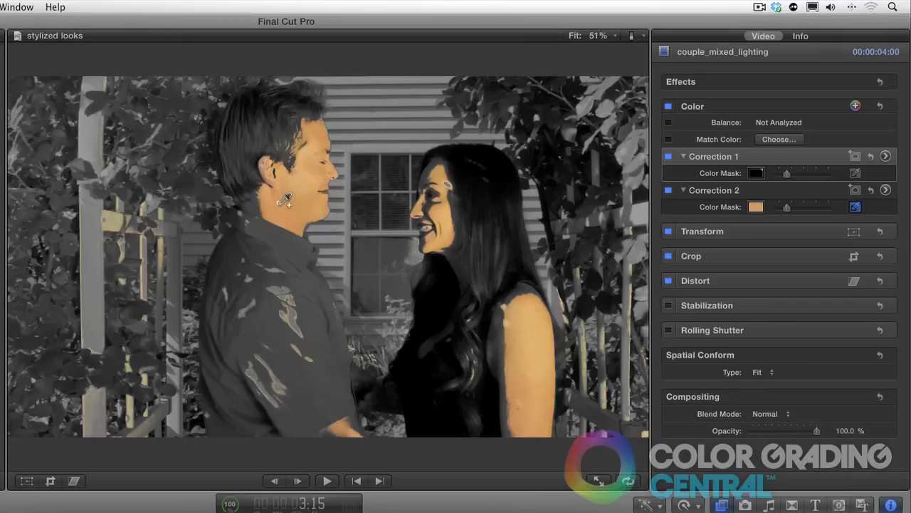
left_click_drag(284, 202, 293, 202)
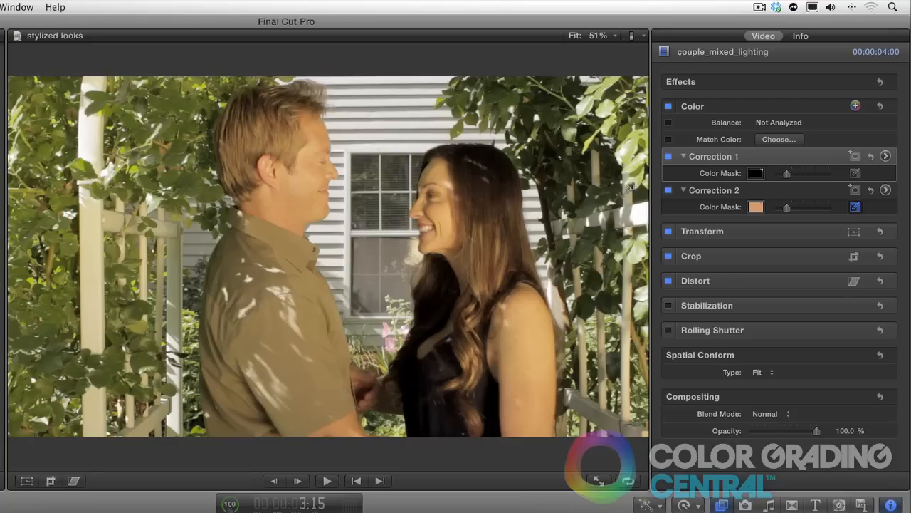
Shift Correction 2's midtones away from yellow and set its global saturation to -7%.
left_click(885, 190)
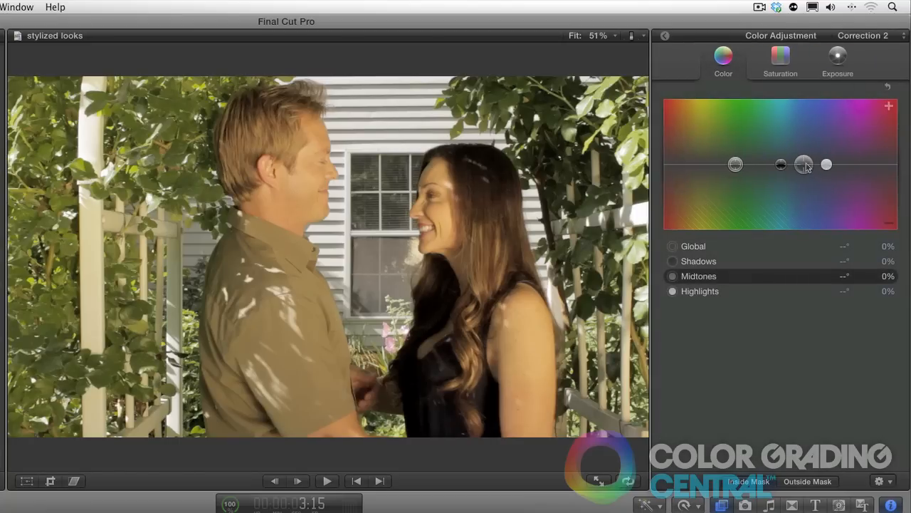
left_click_drag(804, 165, 702, 177)
left_click(792, 64)
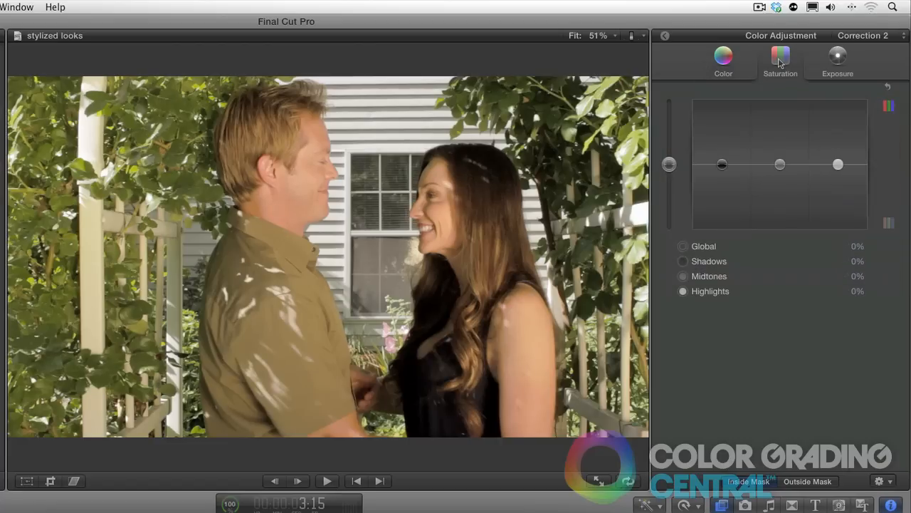
mouse_move(669, 165)
left_mouse_down()
mouse_move(670, 181)
mouse_move(669, 172)
left_mouse_up()
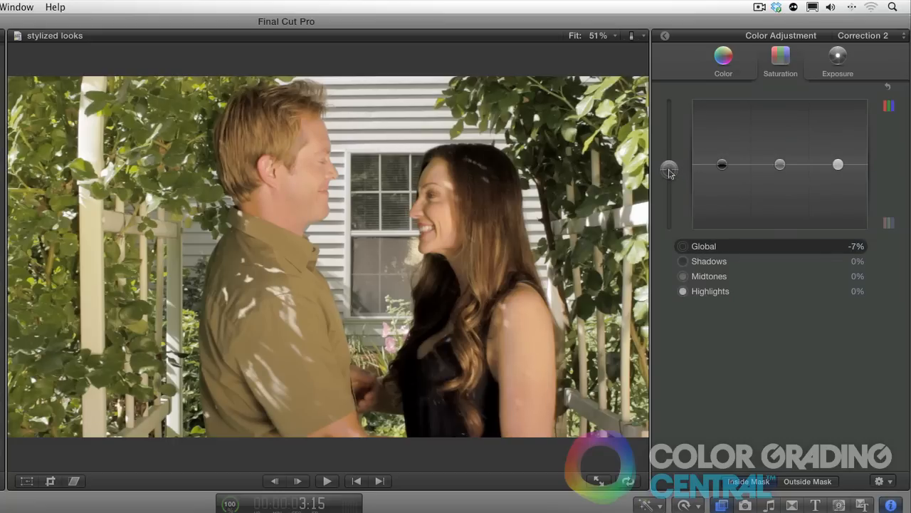
left_click(665, 36)
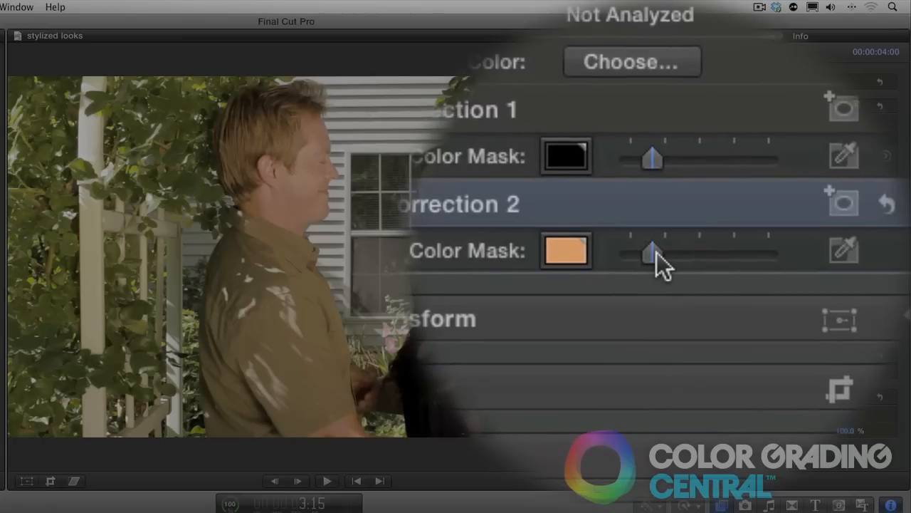
Soften the edges of Correction 2's color mask to about mid-range and toggle the correction to compare before and after.
left_click_drag(652, 253, 656, 254)
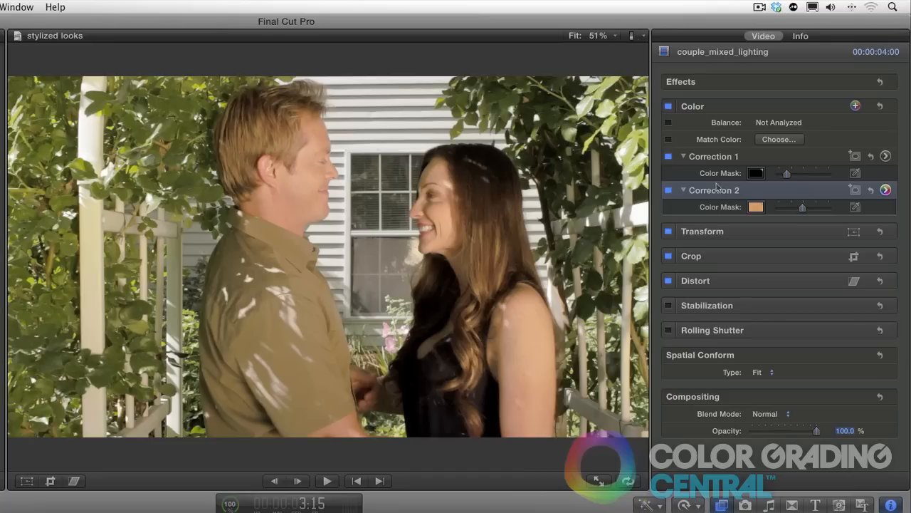
left_click(668, 191)
left_click(668, 191)
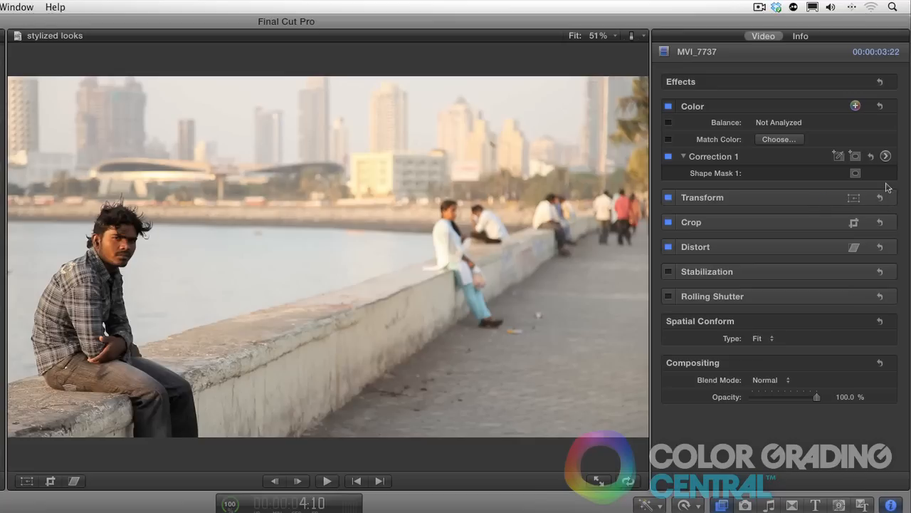
Add a second color correction with a shape mask to MVI_7737 and turn the mask's circle into a rounded square.
left_click(855, 106)
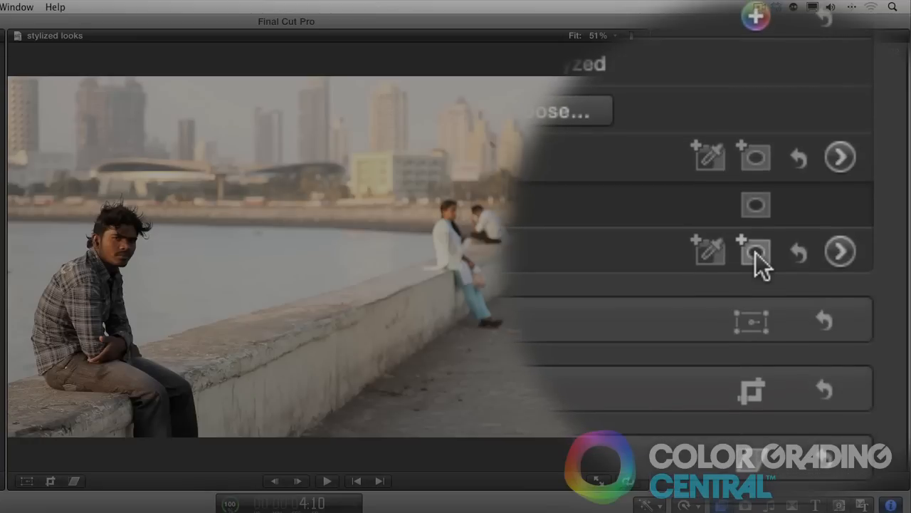
left_click(856, 191)
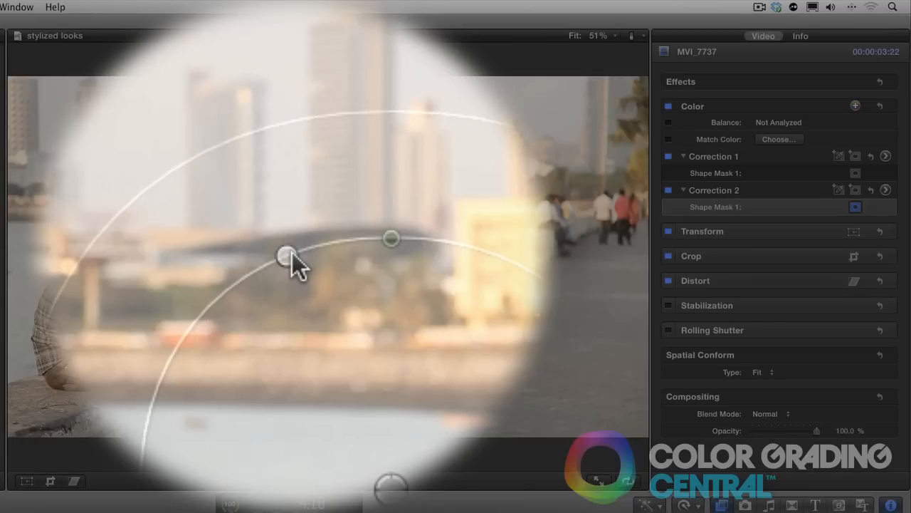
left_click_drag(292, 252, 233, 180)
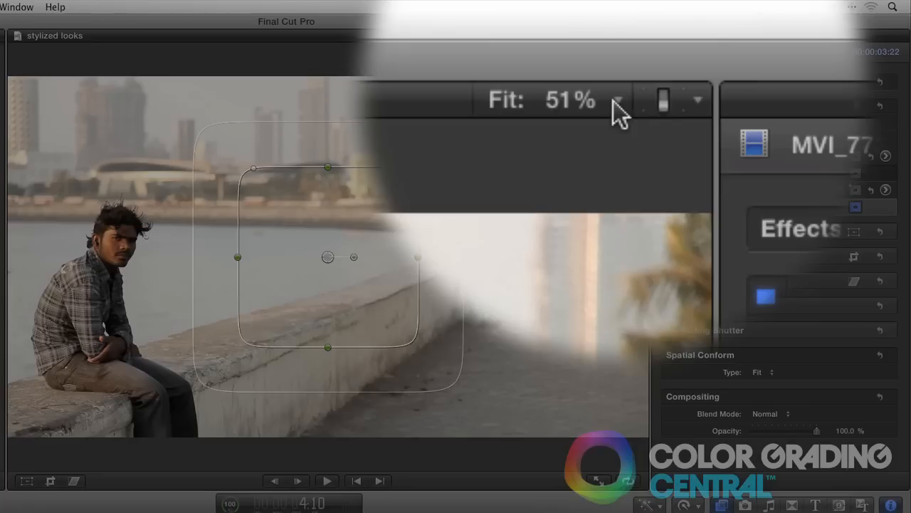
Widen Correction 2's shape mask horizontally until it extends past both sides of the frame.
left_click(616, 37)
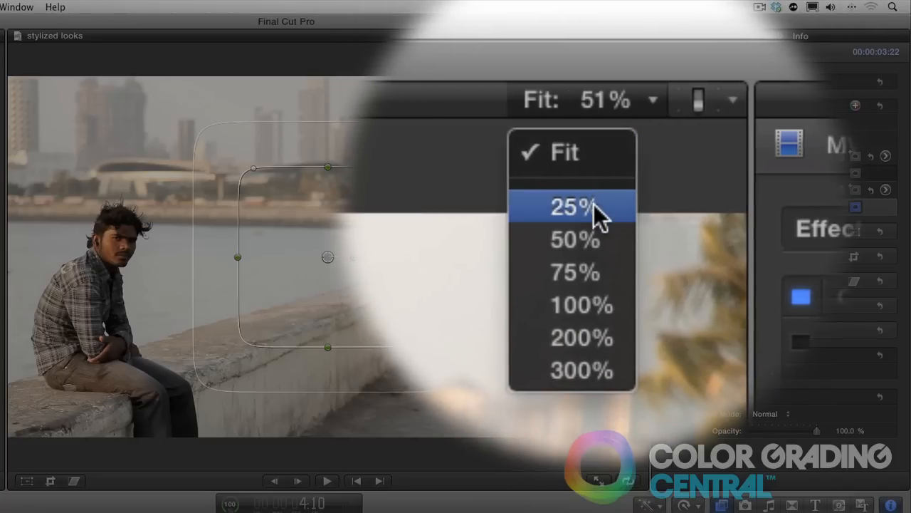
left_click(594, 205)
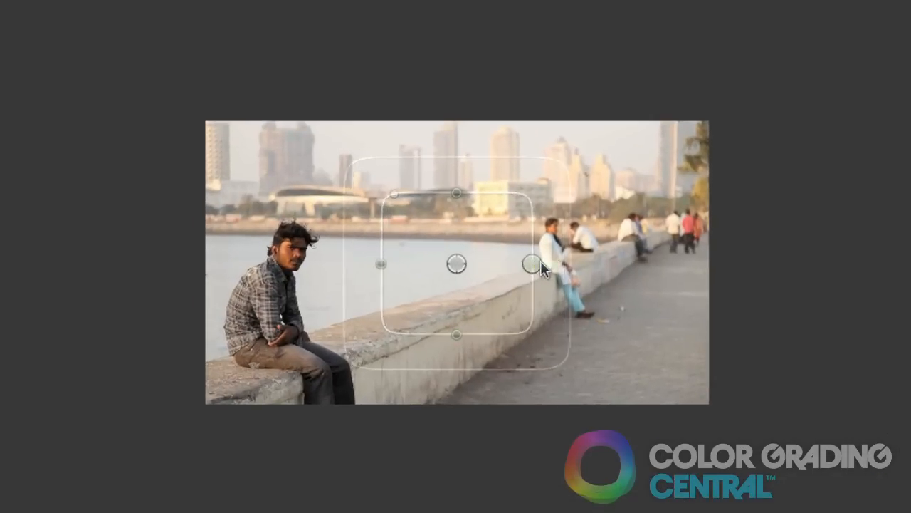
left_click_drag(371, 258, 491, 259)
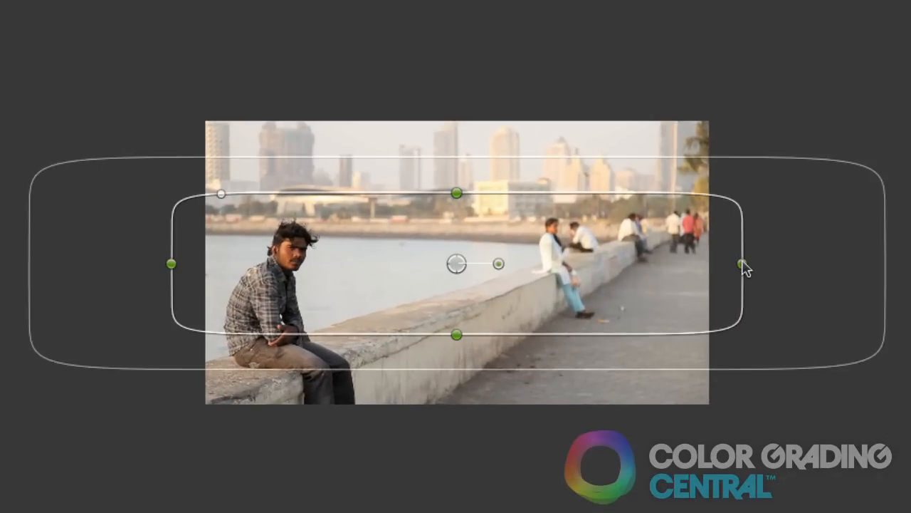
Move the shape mask up over the sky and skyline and expand its outer feather edge slightly toward the shoreline.
left_click_drag(457, 265, 461, 112)
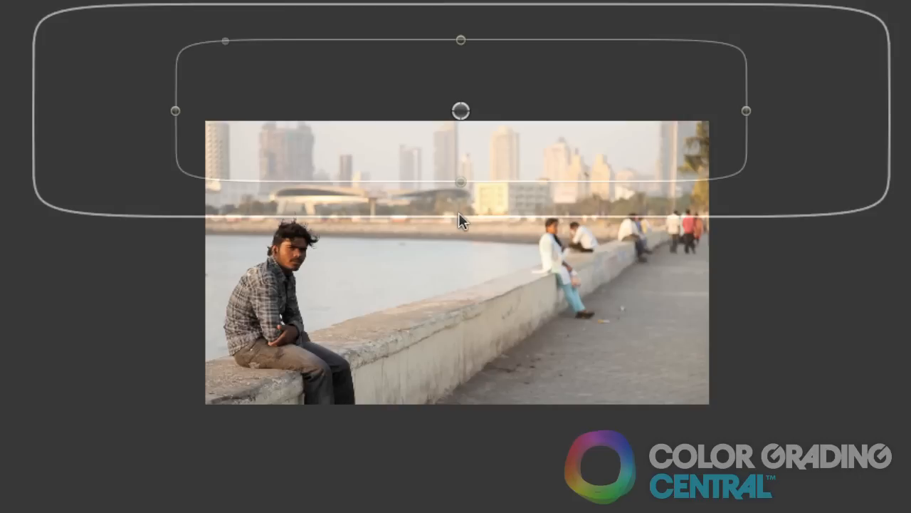
left_click_drag(459, 214, 458, 222)
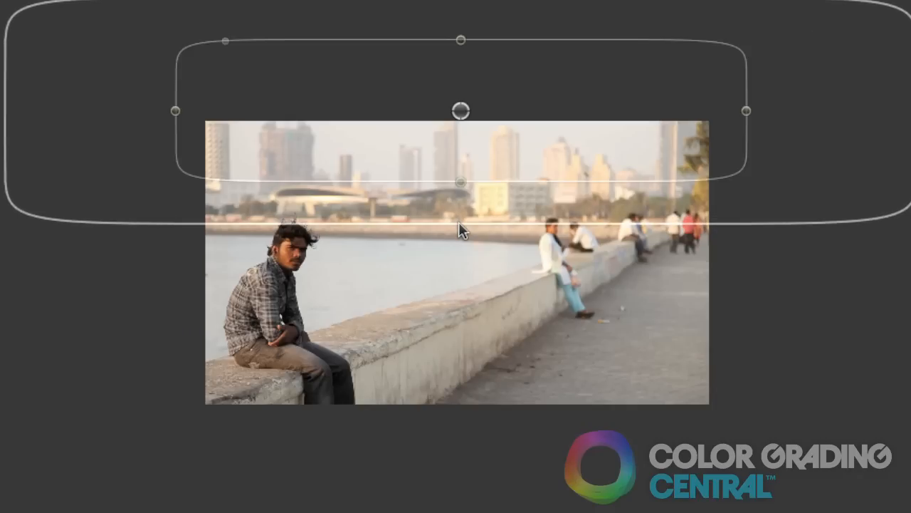
left_click_drag(459, 112, 458, 110)
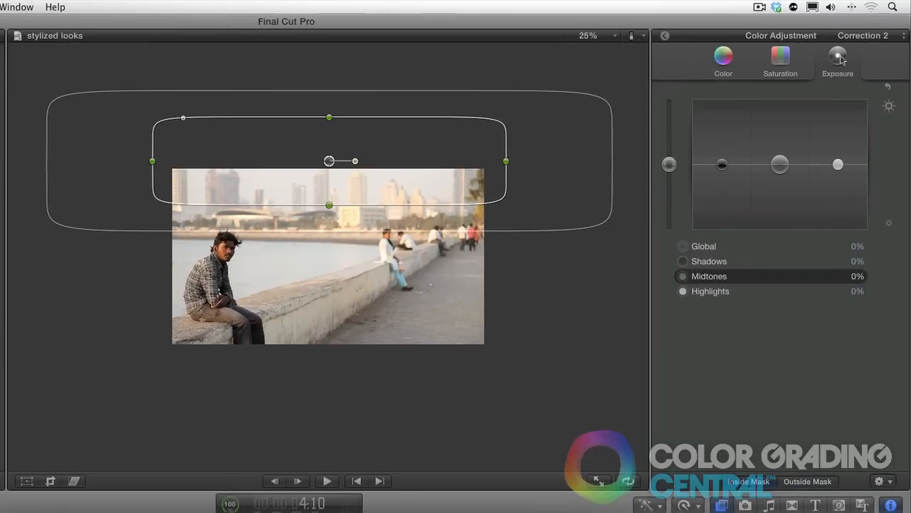
Darken the area inside Correction 2's shape mask, setting exposure to -26% for shadows and -15% for midtones.
left_click_drag(722, 166, 724, 180)
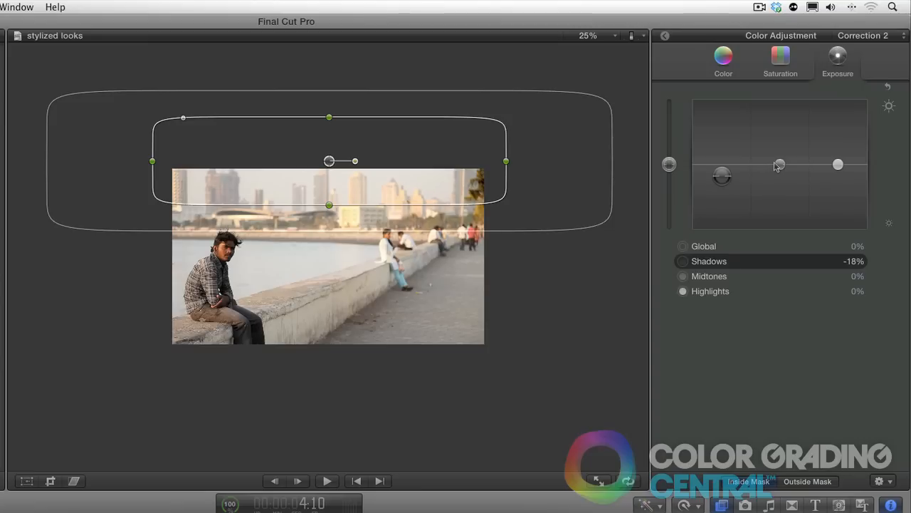
left_click_drag(780, 165, 781, 176)
left_click_drag(719, 179, 720, 186)
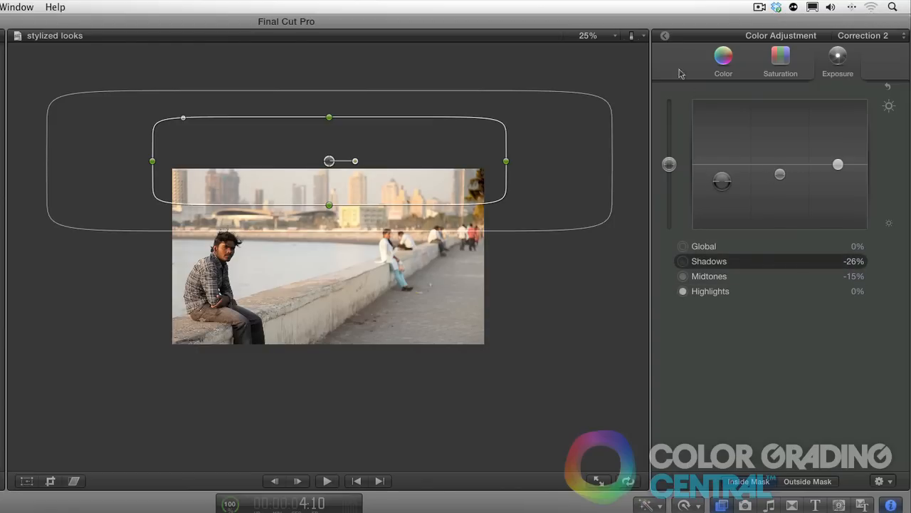
left_click(664, 35)
Hide the mask outline, fit the picture to the viewer, and toggle Correction 2 off and on to compare the result.
left_click(702, 106)
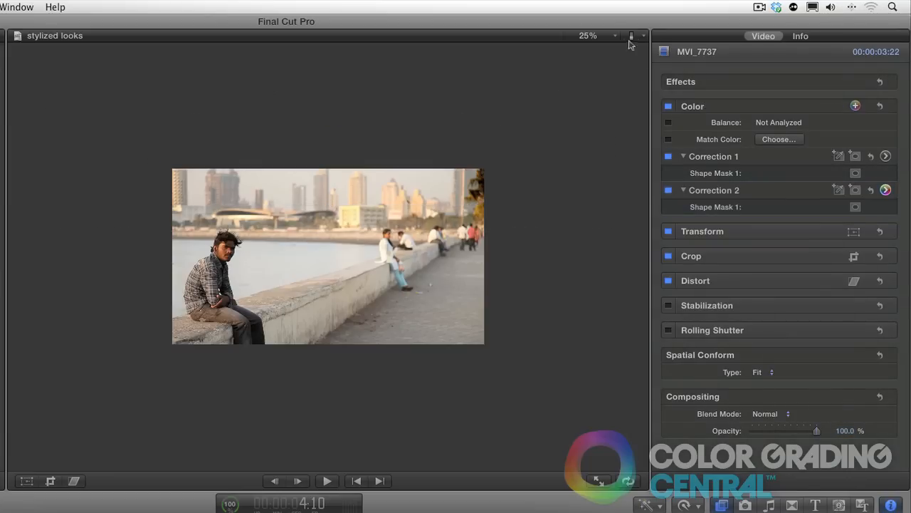
left_click(615, 36)
left_click(584, 55)
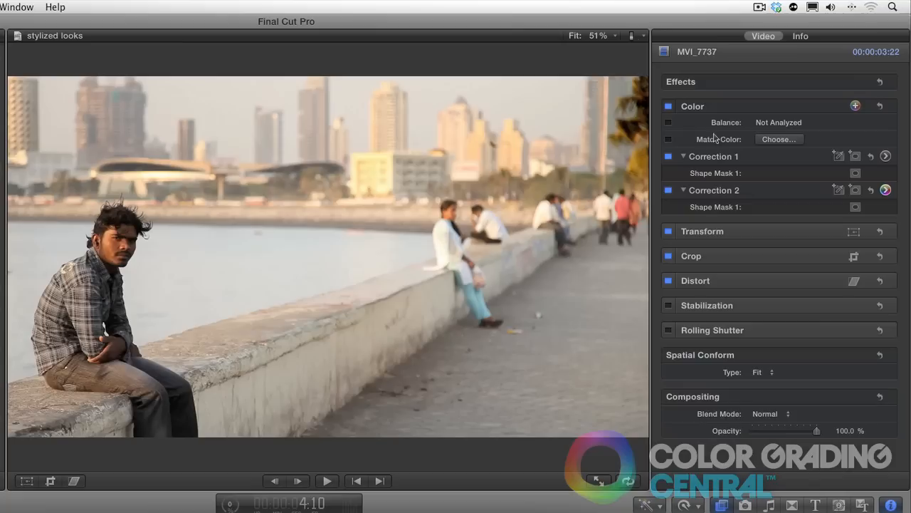
left_click(669, 191)
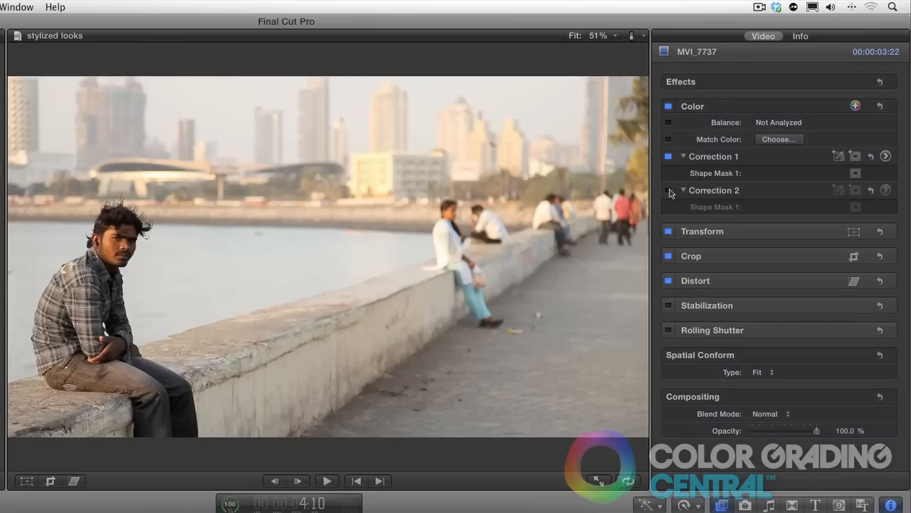
left_click(668, 191)
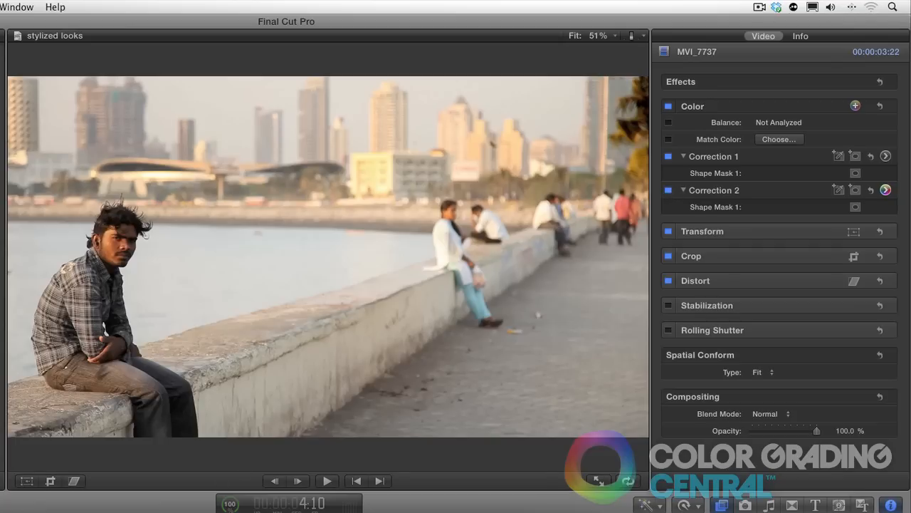
On clip MVI_7730, reshape Correction 1's shape mask into a wide, slightly tilted ellipse over the windshield and tighten its feather.
key("Down")
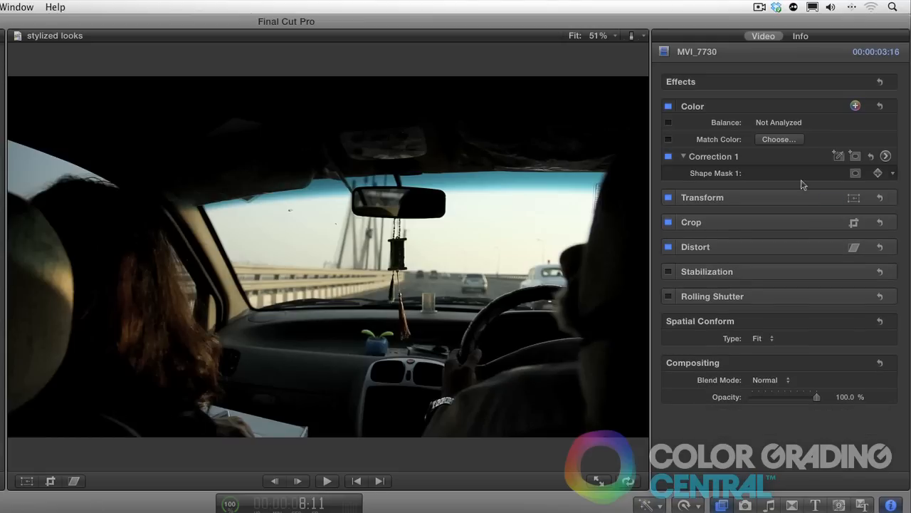
left_click(856, 173)
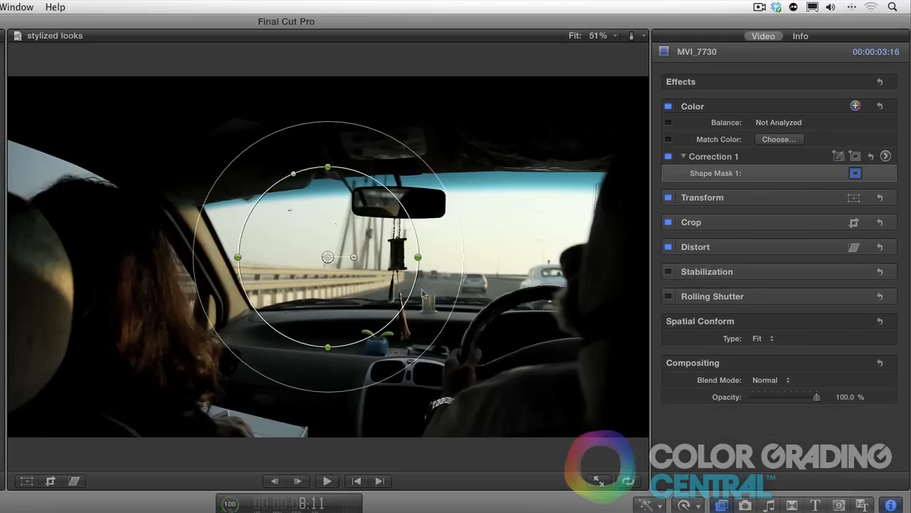
left_click_drag(328, 256, 385, 254)
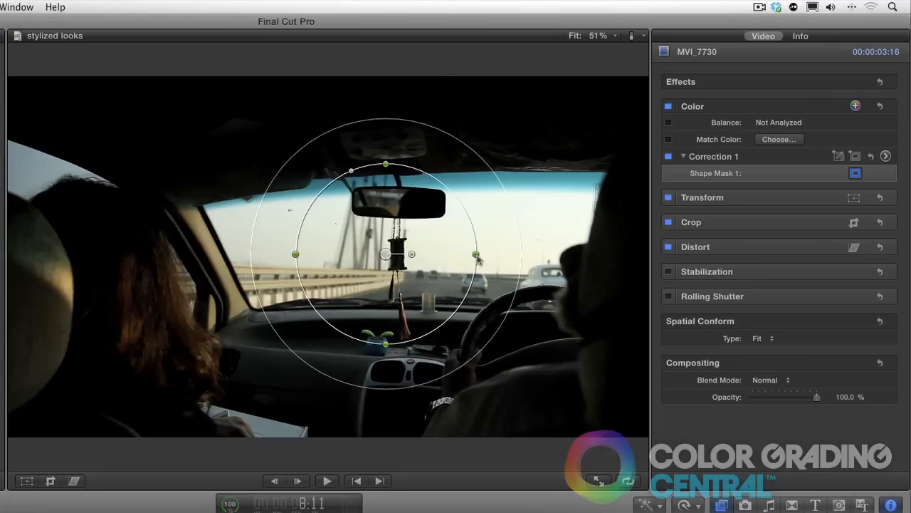
left_click_drag(475, 255, 545, 255)
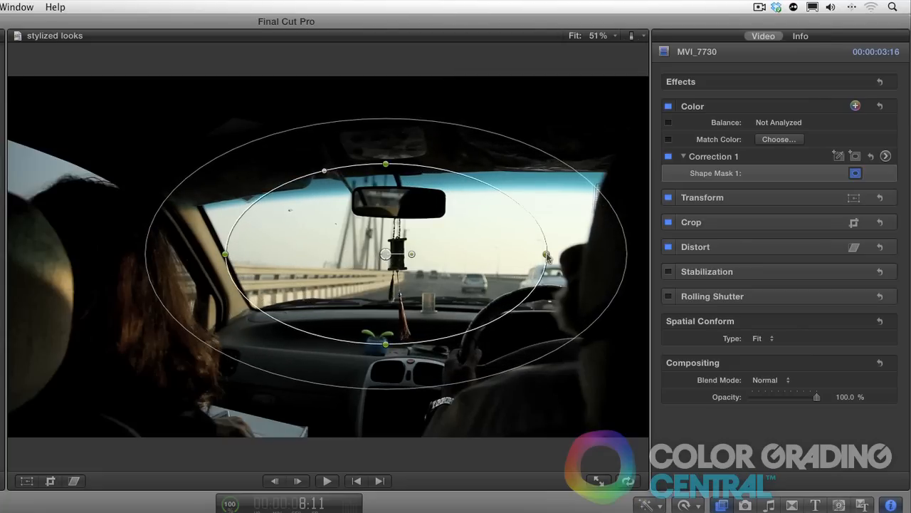
left_click_drag(386, 165, 385, 185)
left_click_drag(411, 254, 408, 251)
left_click_drag(621, 279, 600, 283)
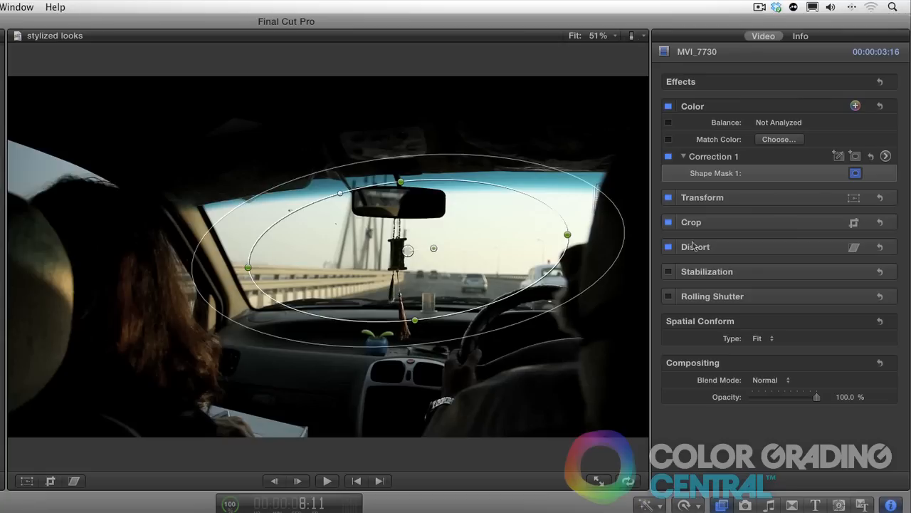
Brighten the area outside Correction 1's mask, raising exposure to +28% for midtones and +25% for highlights.
left_click(886, 157)
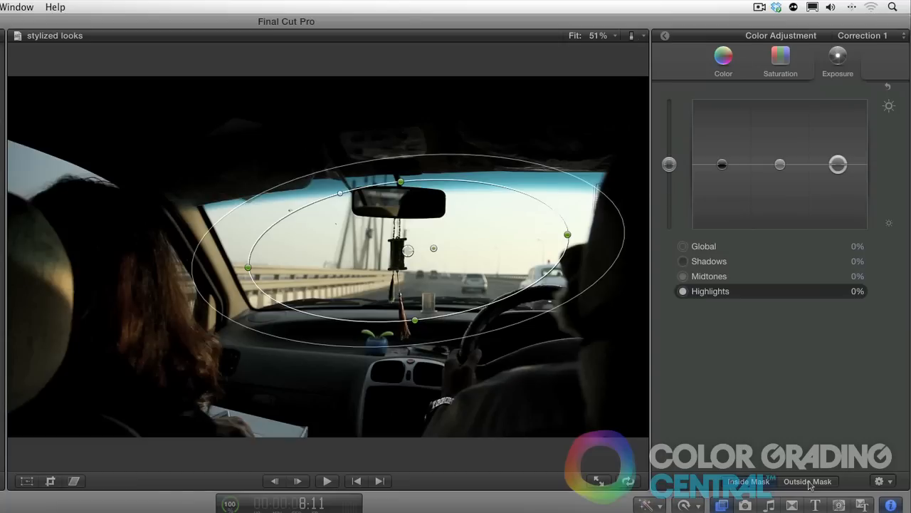
left_click(807, 483)
left_click_drag(780, 167, 780, 147)
left_click_drag(838, 165, 841, 148)
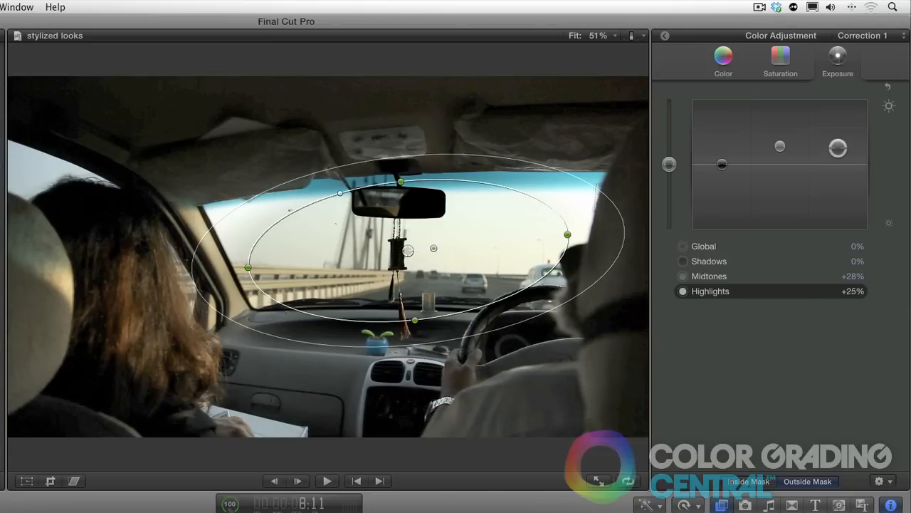
Play the clip to check the mask against the camera movement and view the exposure settings inside the mask.
key("super+shift+2")
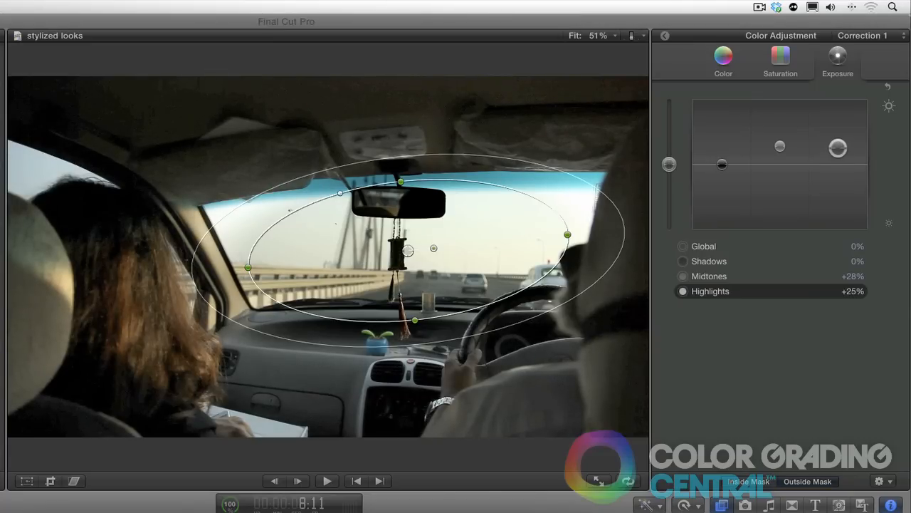
key("space")
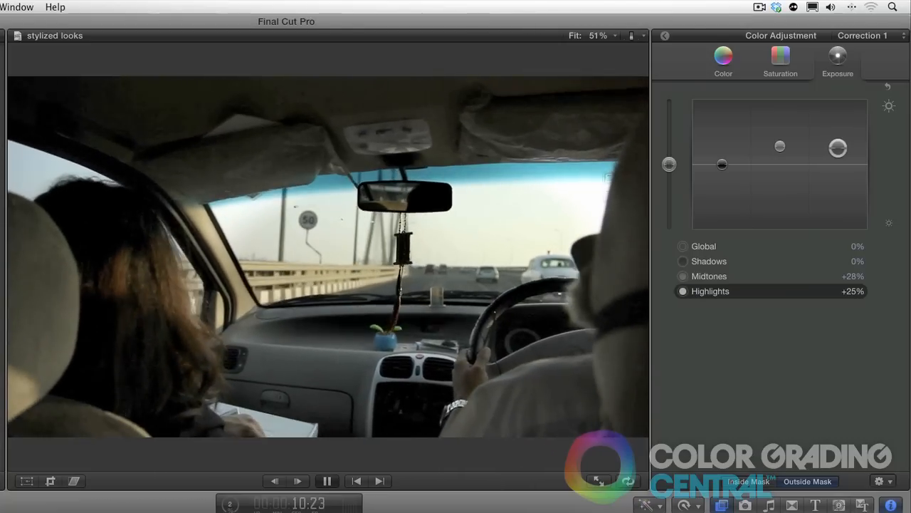
key("space")
left_click(748, 481)
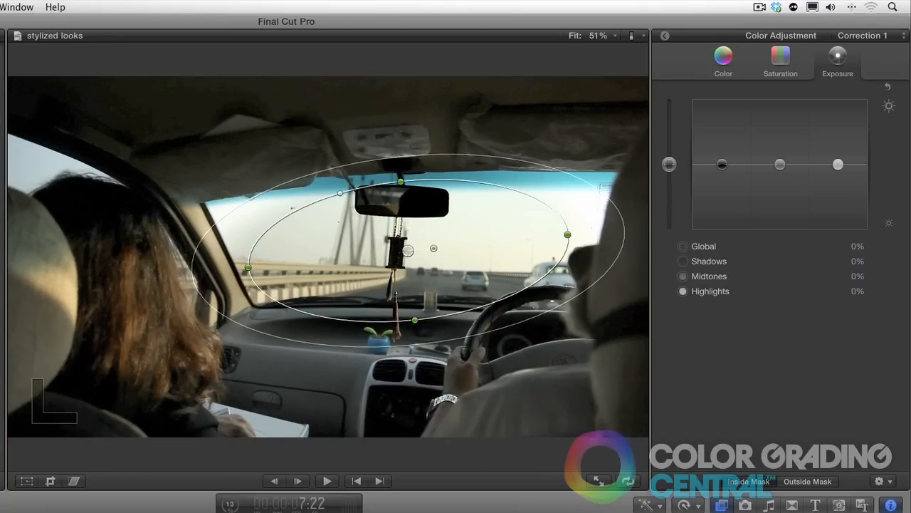
Add a keyframe to Correction 1's shape mask at 7:22 and move the mask slightly up over the windshield.
left_click(666, 38)
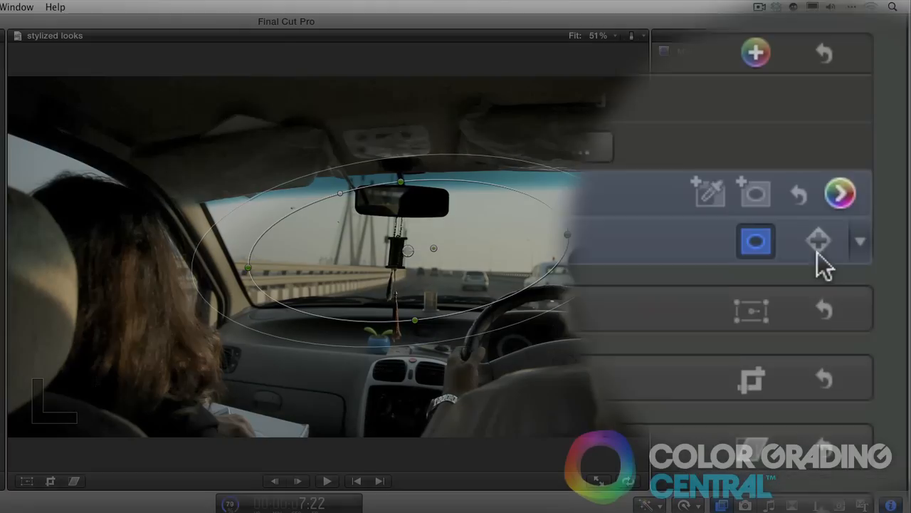
left_click(819, 242)
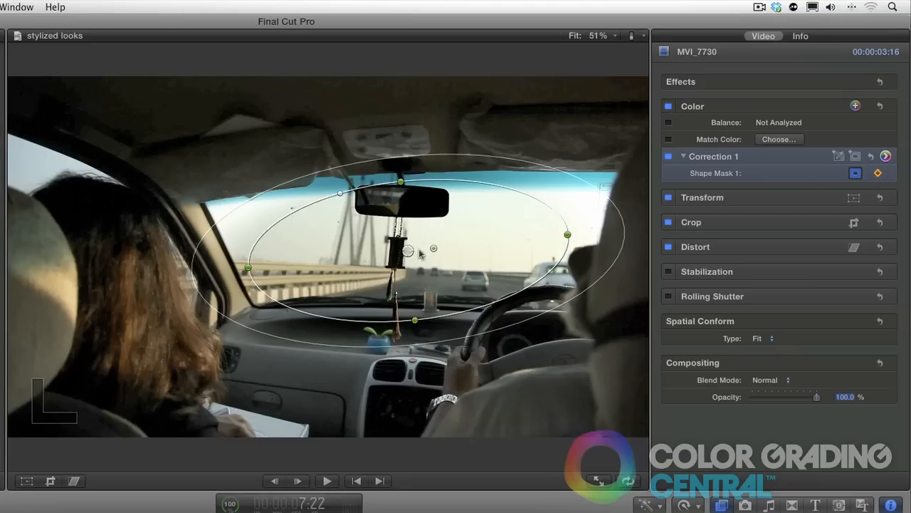
left_click_drag(409, 251, 407, 239)
Keyframe the shape mask at two further points up to 10:10, moving it down and then right to follow the windshield.
key("space")
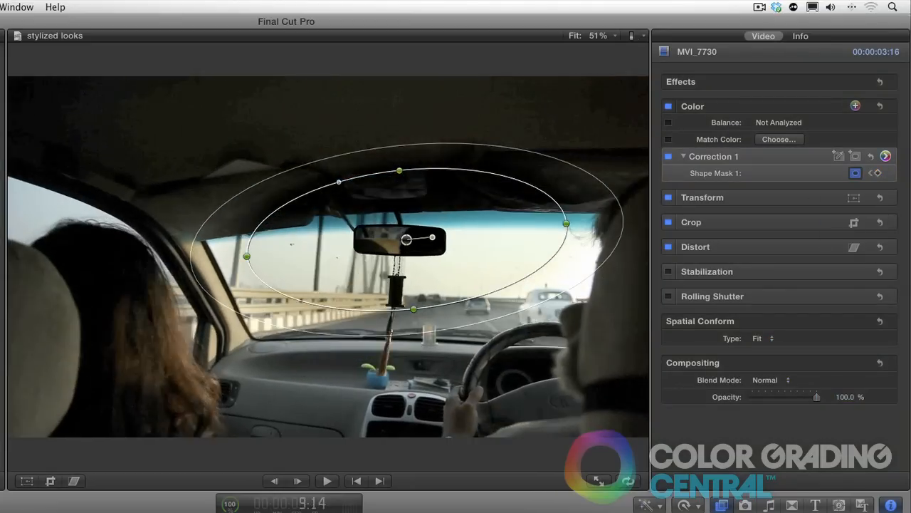
key("space")
left_click(878, 173)
left_click_drag(406, 240, 388, 270)
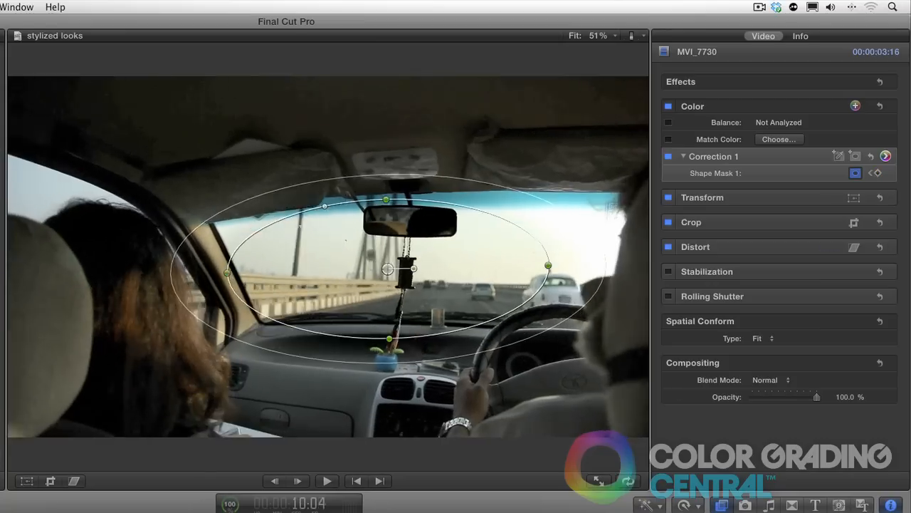
left_click(877, 173)
left_click_drag(388, 269, 424, 259)
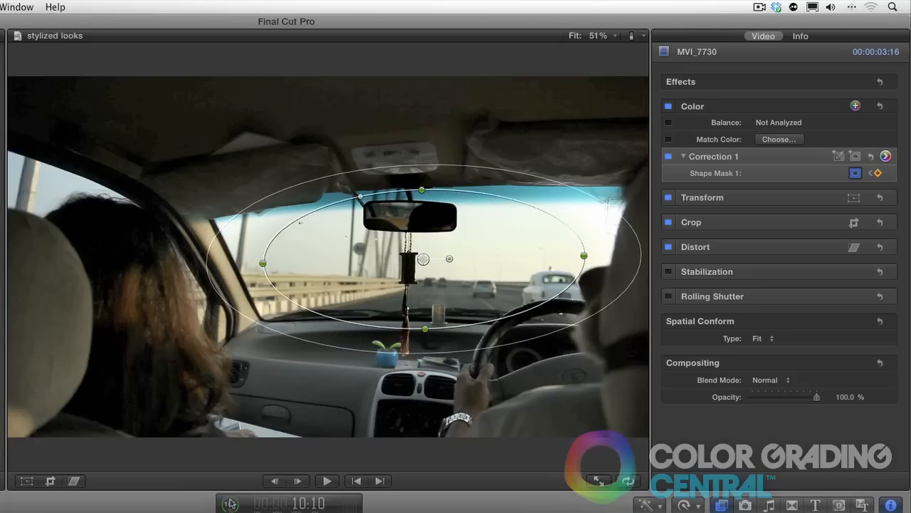
Keyframe the shape mask at 10:22 and 11:09, shifting it up and then down to the left to track the windshield.
left_click(878, 173)
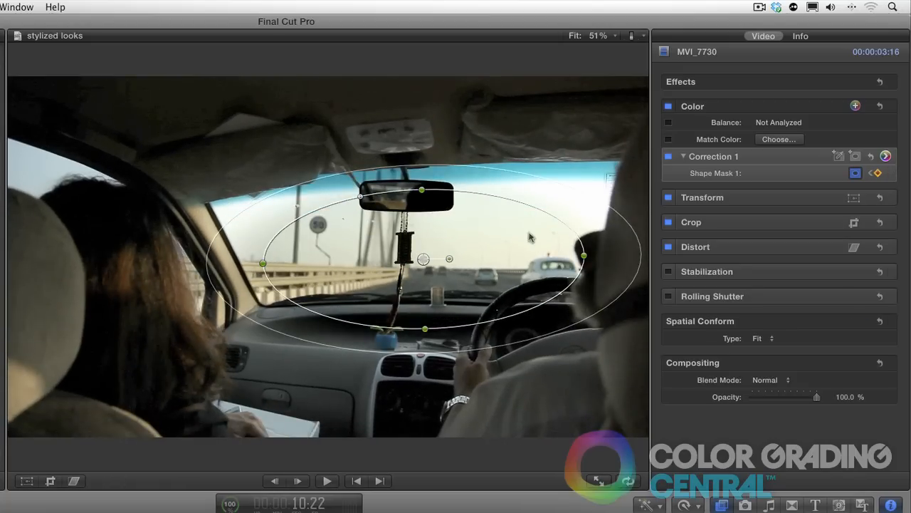
left_click_drag(424, 259, 411, 236)
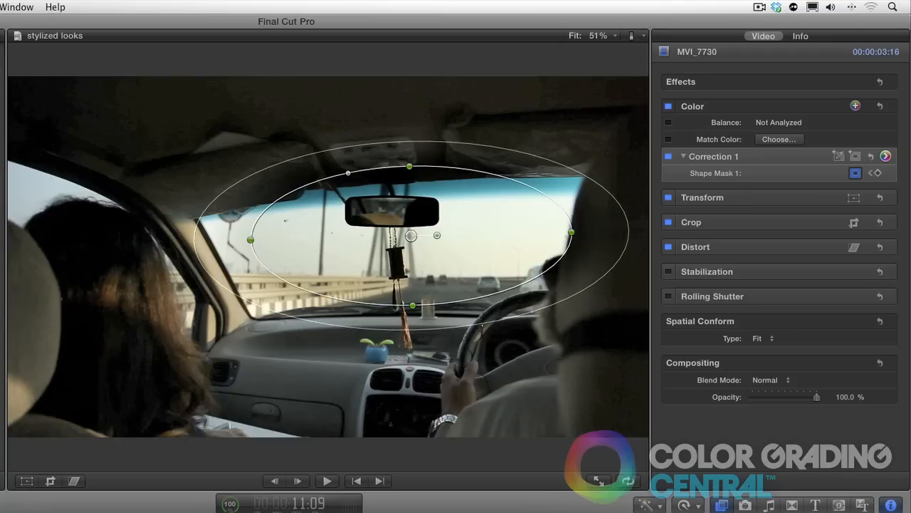
left_click(878, 173)
left_click_drag(411, 236, 388, 260)
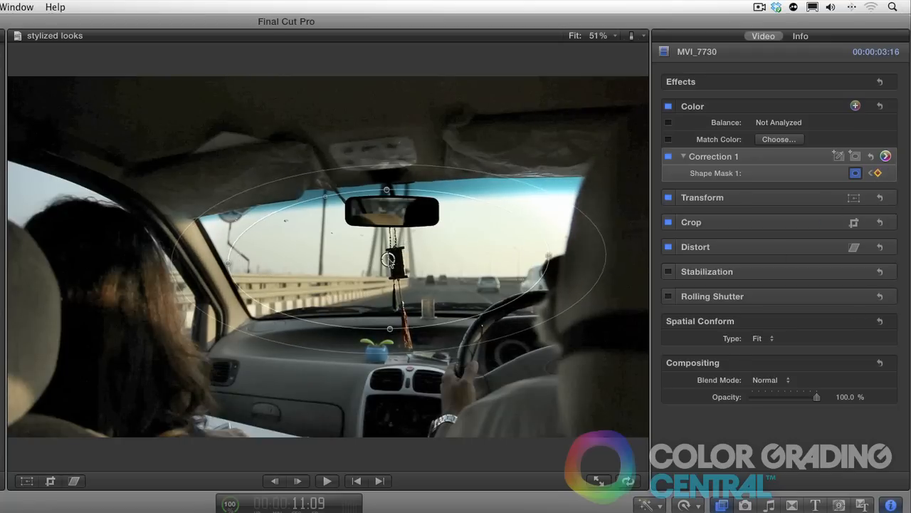
Hide the shape mask outline and play the clip from 7:22 to review the keyframed correction.
left_click(696, 108)
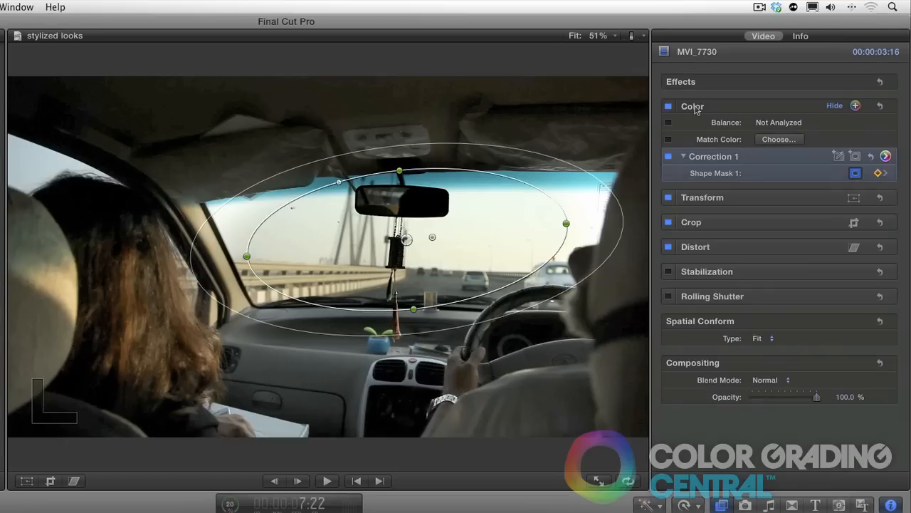
left_click(696, 107)
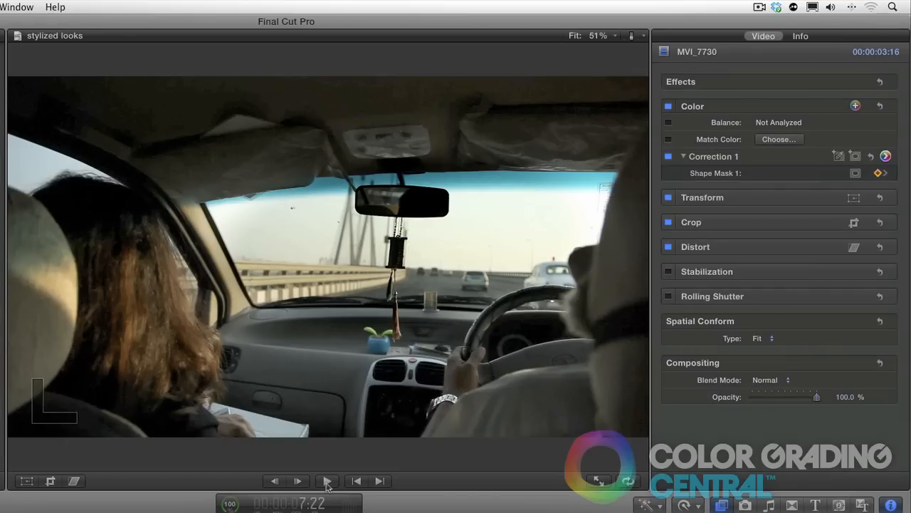
left_click(326, 482)
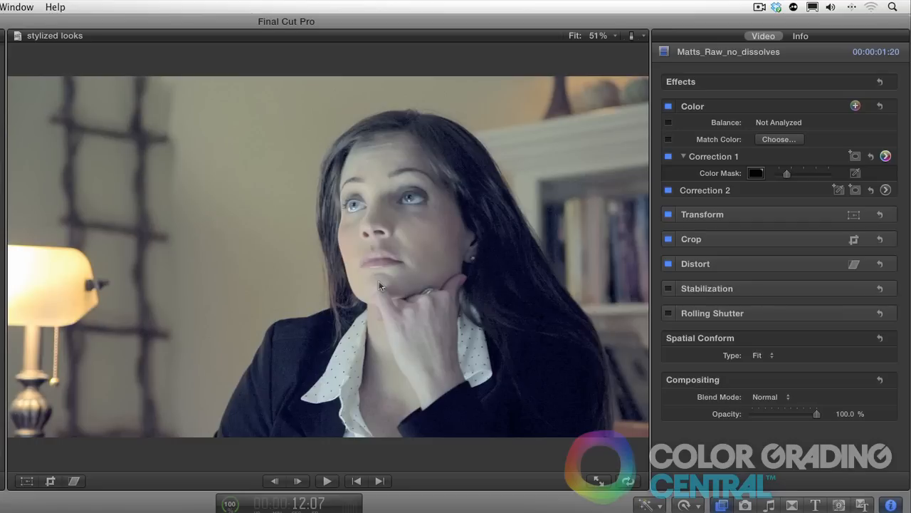
Add a color mask to Correction 2 on Matts_Raw_no_dissolves, sampled from the woman's cheek, and set its midtones to 204° at -12%.
left_click(839, 190)
left_click_drag(425, 241, 360, 254)
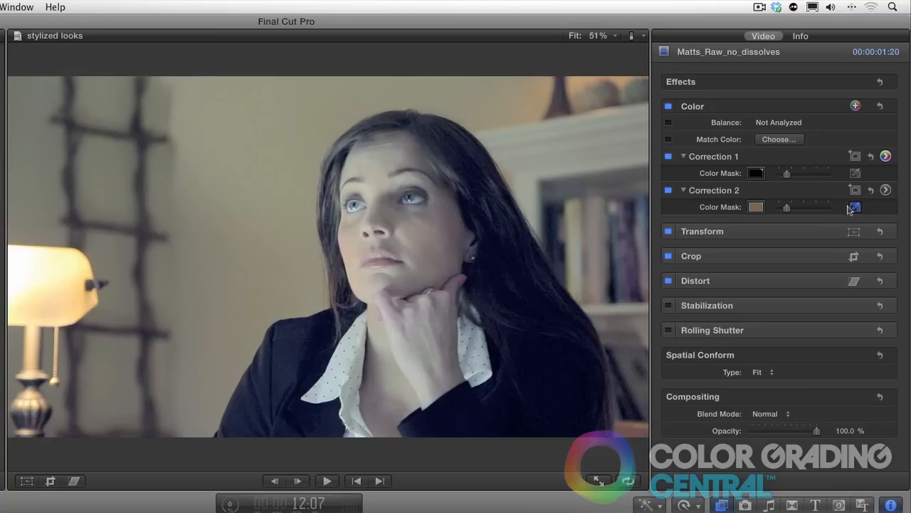
left_click(886, 190)
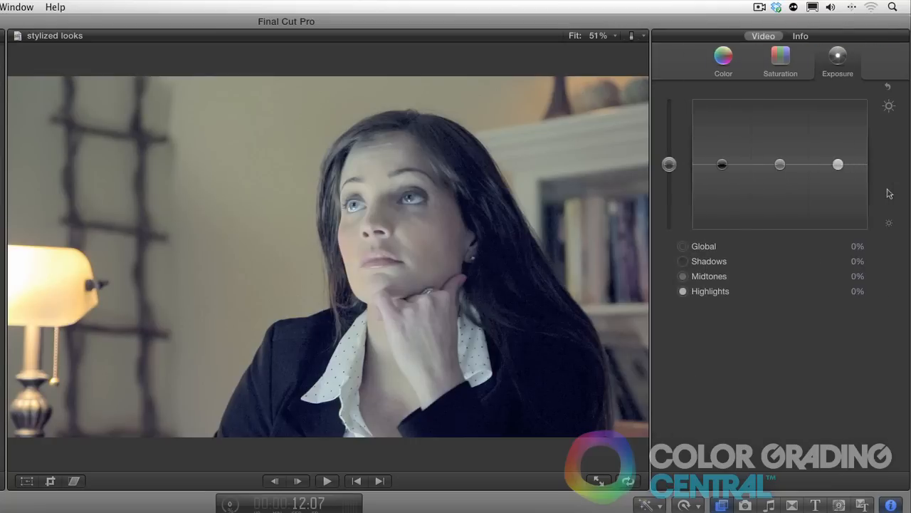
left_click(725, 61)
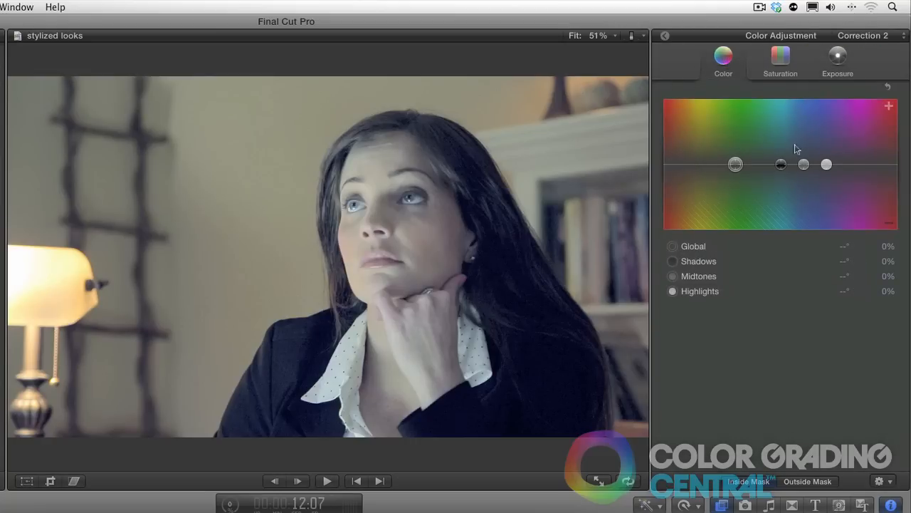
left_click(805, 165)
left_click_drag(806, 166, 799, 174)
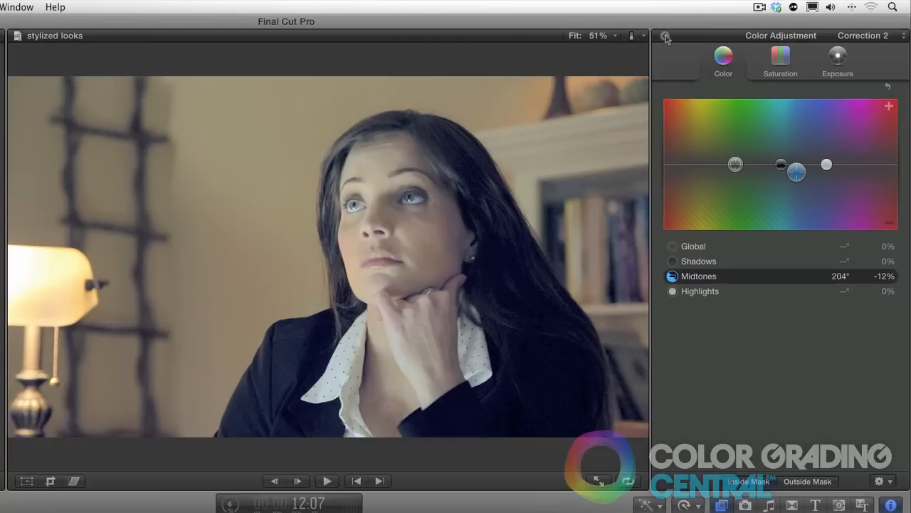
left_click(665, 36)
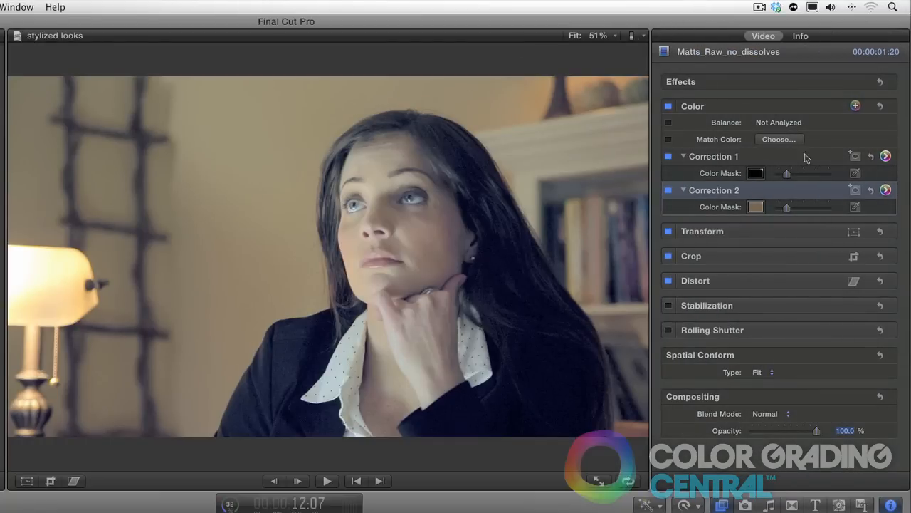
Add a shape mask to Correction 2, center it over the woman's face, and stretch it vertically from above her hair to her wrist.
left_click(857, 190)
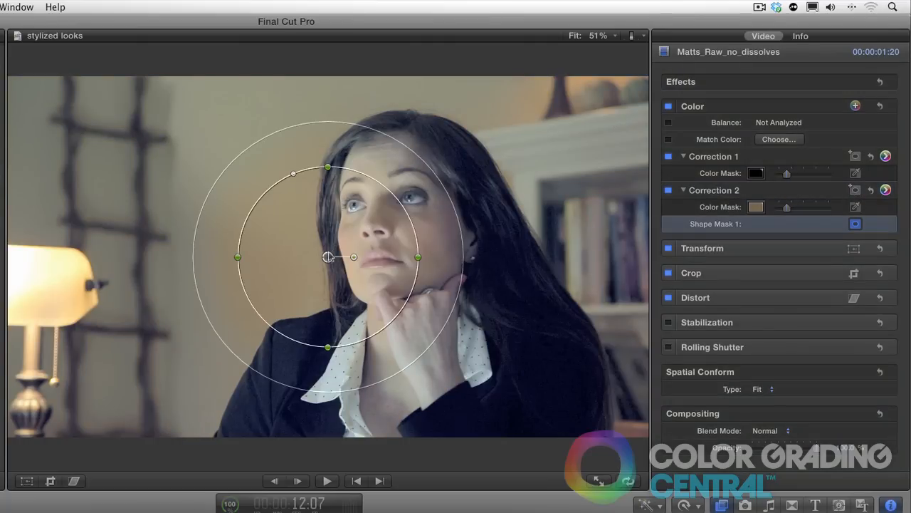
left_click_drag(327, 257, 414, 249)
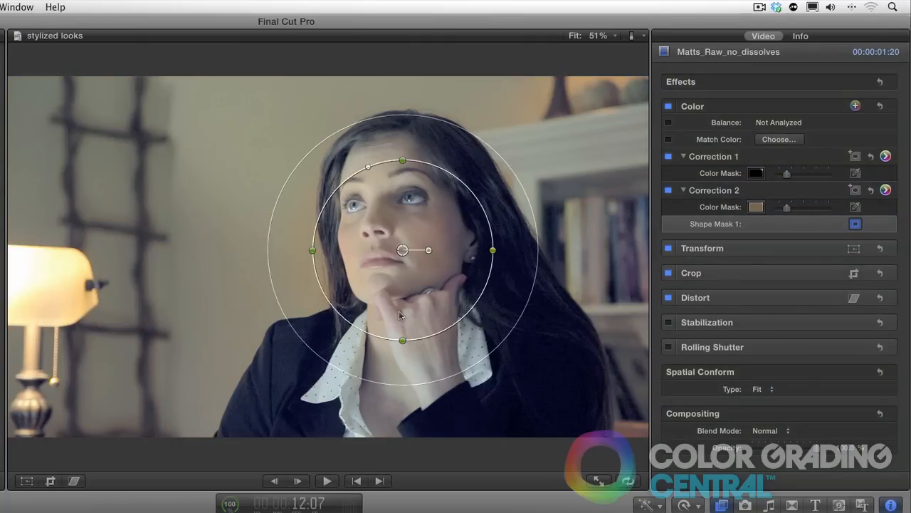
left_click_drag(402, 340, 393, 399)
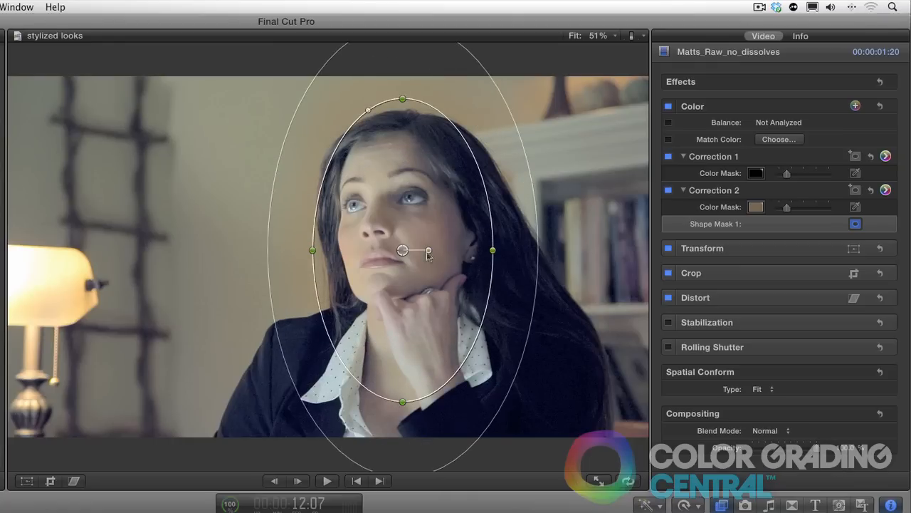
Move Correction 2's shape mask down over the woman's face and hand, tilt it to follow her head, and tighten its soft outer edge.
left_click_drag(402, 250, 400, 291)
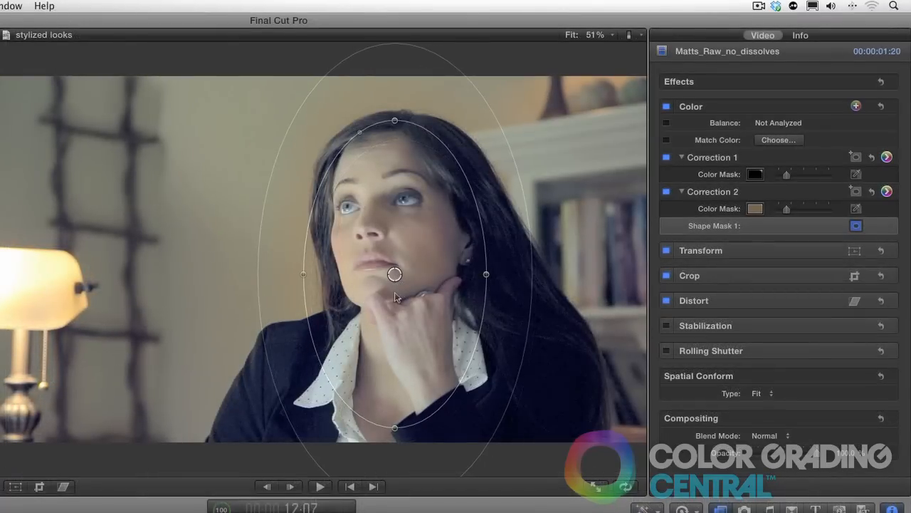
left_click_drag(534, 318, 504, 314)
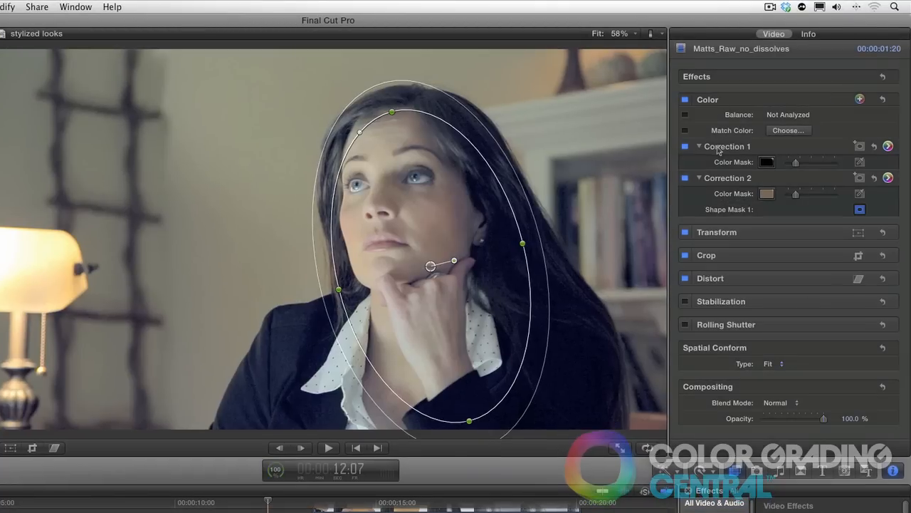
Hide the shape mask outline and switch Correction 2 off and back on to compare the woman's skin tone.
left_click(719, 148)
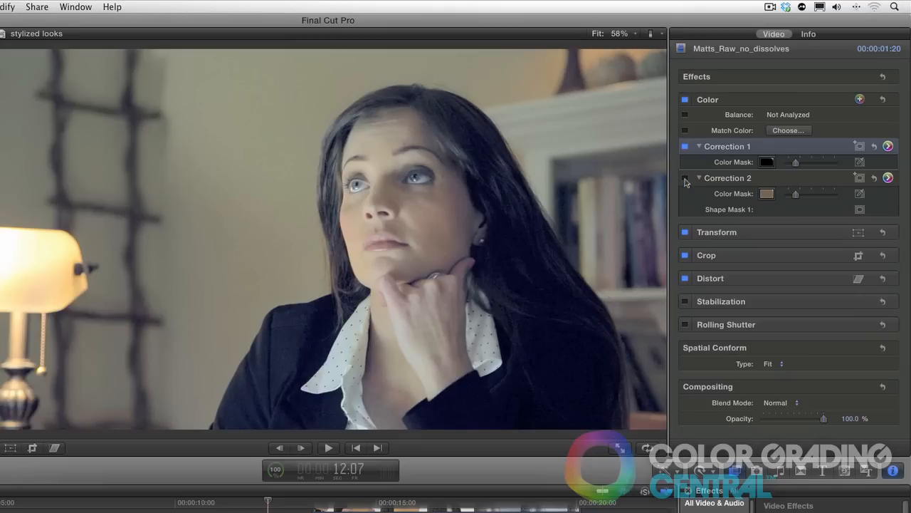
left_click(685, 179)
left_click(685, 178)
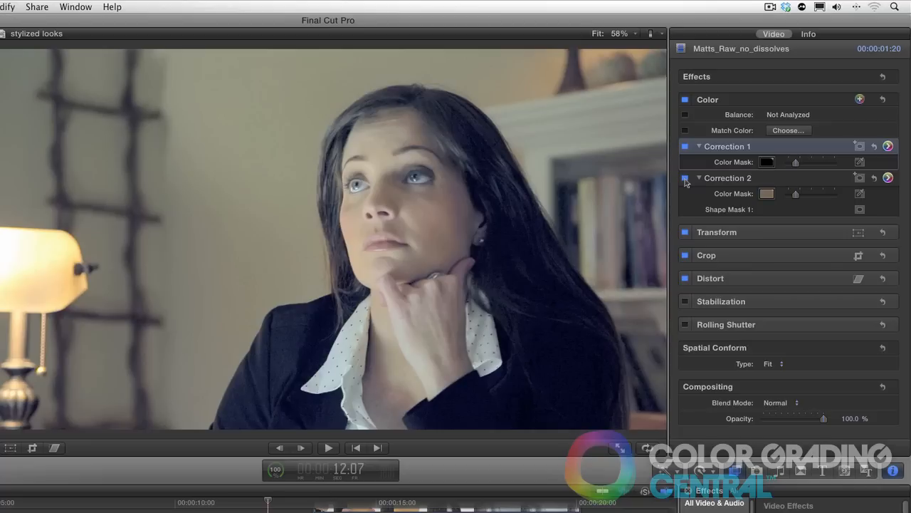
At 16:04 on saltflats_matt_17, add a color mask to Correction 4 sampled from the man's cheek and set its midtones to 46° at -15%.
left_click_drag(334, 507, 420, 506)
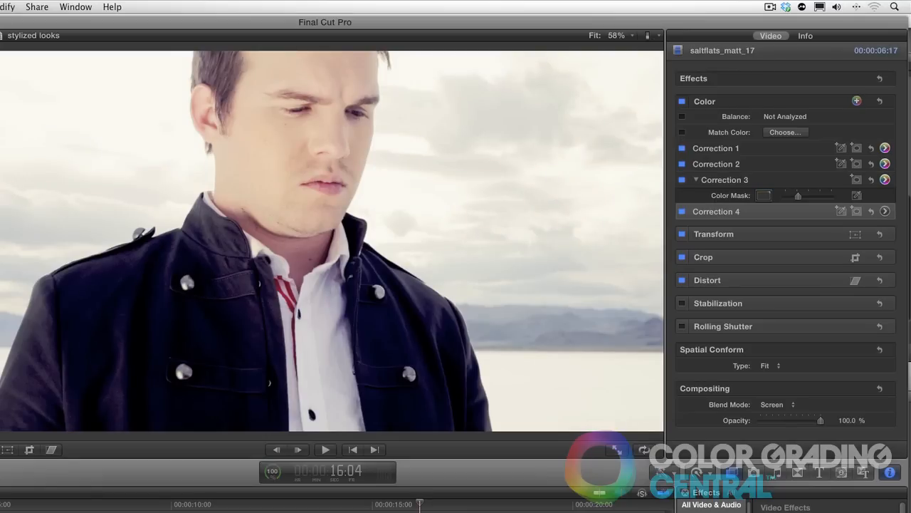
left_click(841, 211)
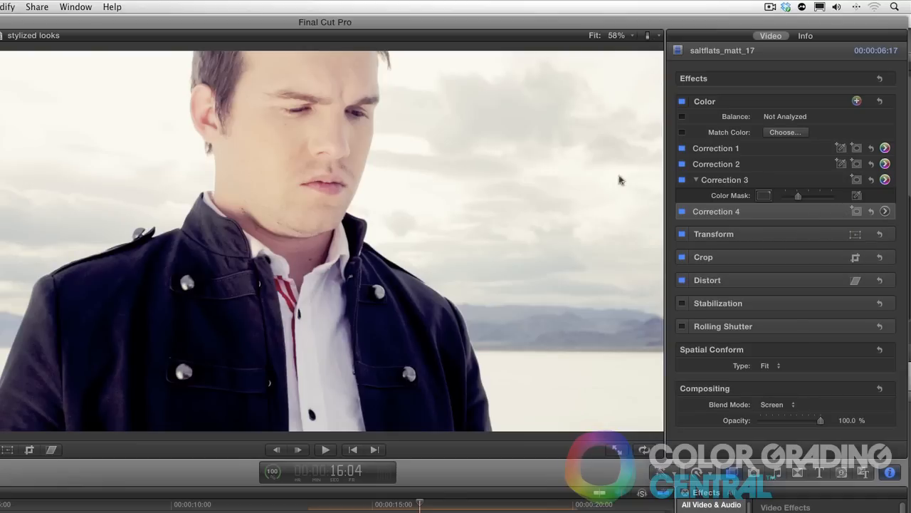
left_click_drag(269, 160, 314, 148)
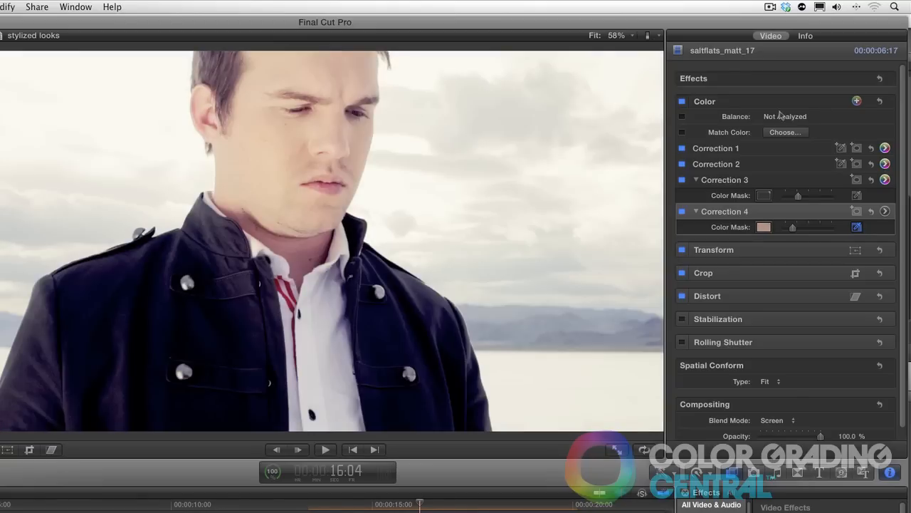
left_click(885, 211)
left_click_drag(808, 156, 704, 164)
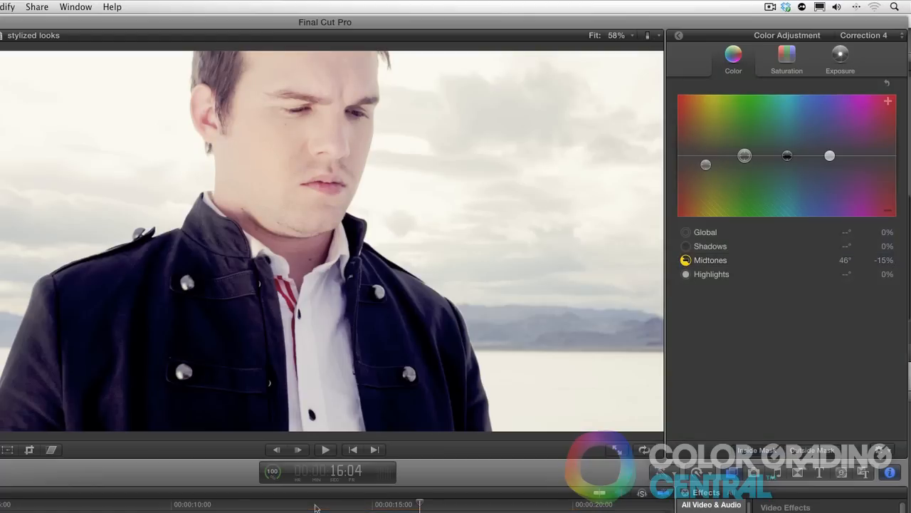
Play the salt flats shot from before 14:01 to review the skin-tone color mask on the man's face and hands.
left_click(311, 506)
key("space")
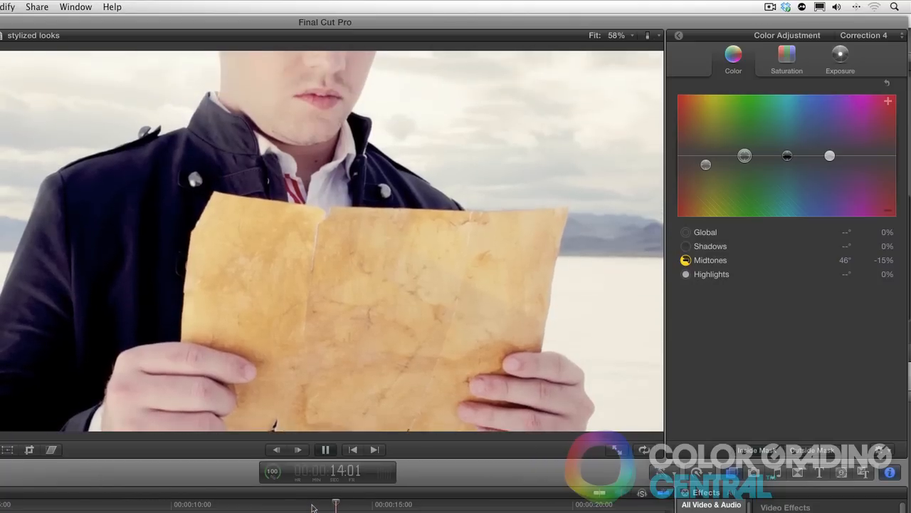